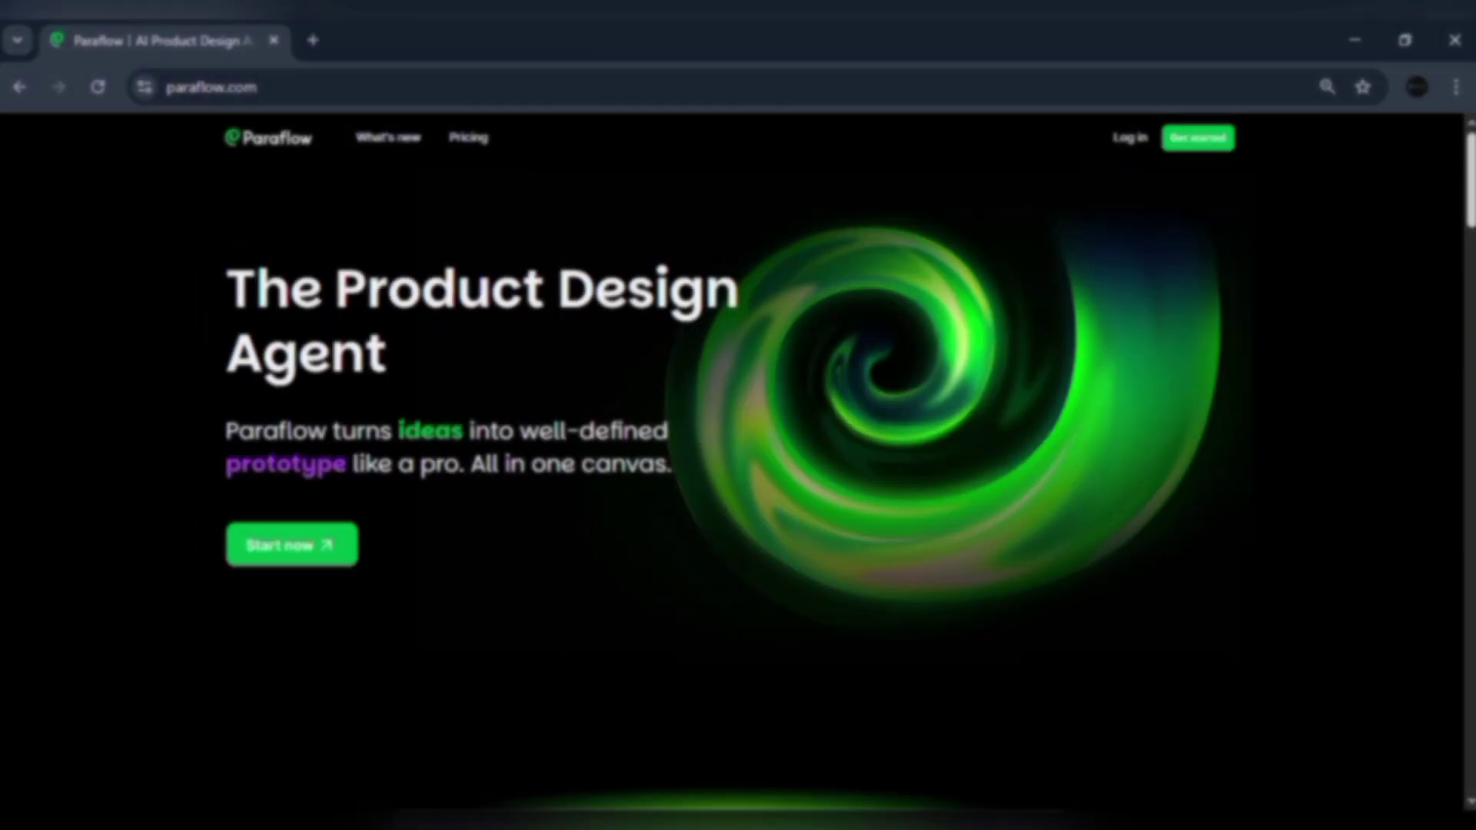
{"action": "scroll", "coordinate": [738, 461], "scroll_direction": "down", "scroll_amount": 2}
{"action": "scroll", "coordinate": [738, 461], "scroll_direction": "down", "scroll_amount": 5}
{"action": "scroll", "coordinate": [738, 462], "scroll_direction": "down", "scroll_amount": 3}
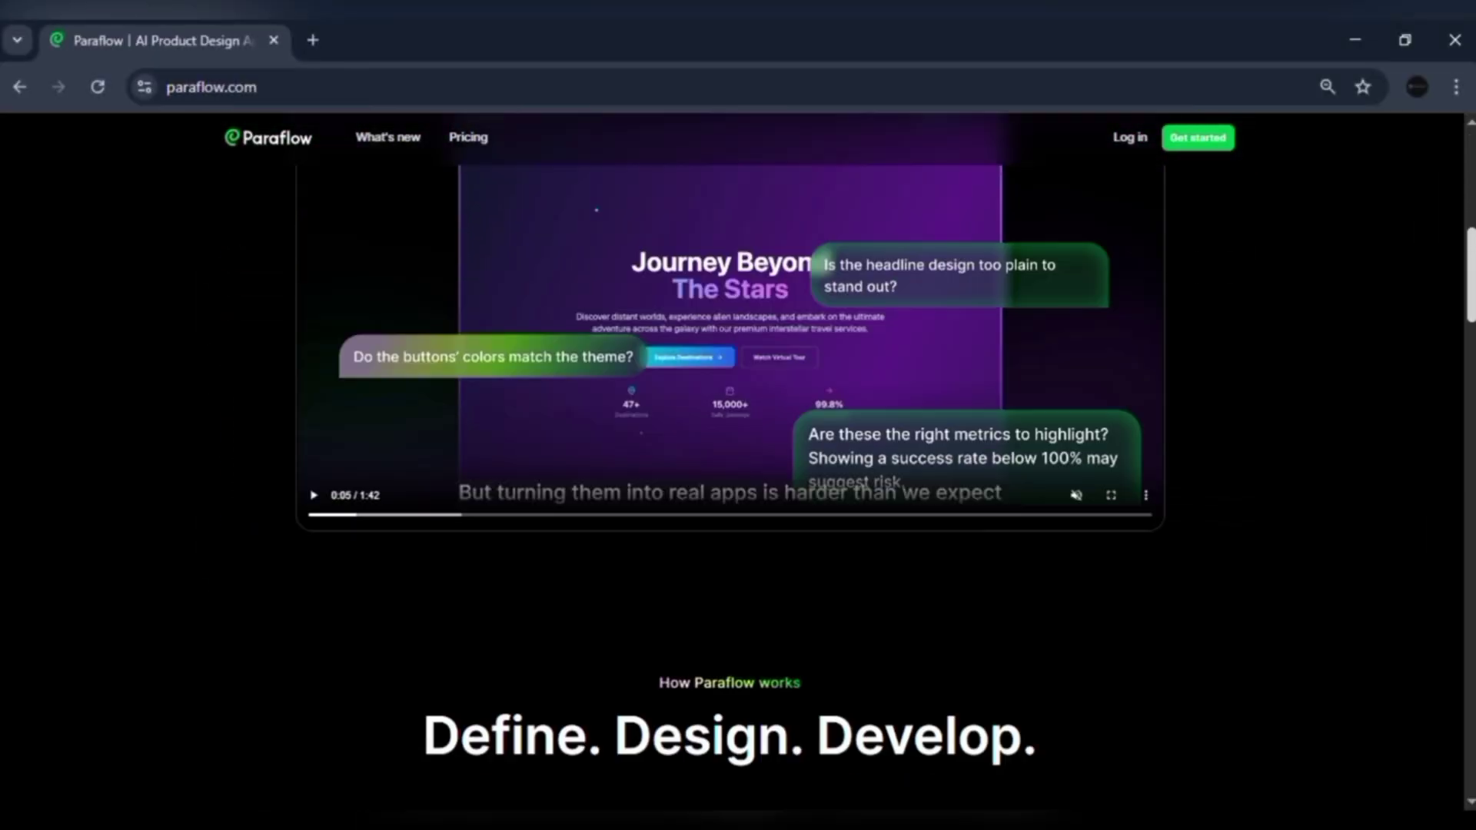
{"action": "scroll", "coordinate": [738, 461], "scroll_direction": "down", "scroll_amount": 5}
{"action": "scroll", "coordinate": [738, 461], "scroll_direction": "down", "scroll_amount": 1}
{"action": "scroll", "coordinate": [738, 461], "scroll_direction": "down", "scroll_amount": 3}
{"action": "scroll", "coordinate": [738, 461], "scroll_direction": "down", "scroll_amount": 6}
{"action": "scroll", "coordinate": [738, 461], "scroll_direction": "down", "scroll_amount": 1}
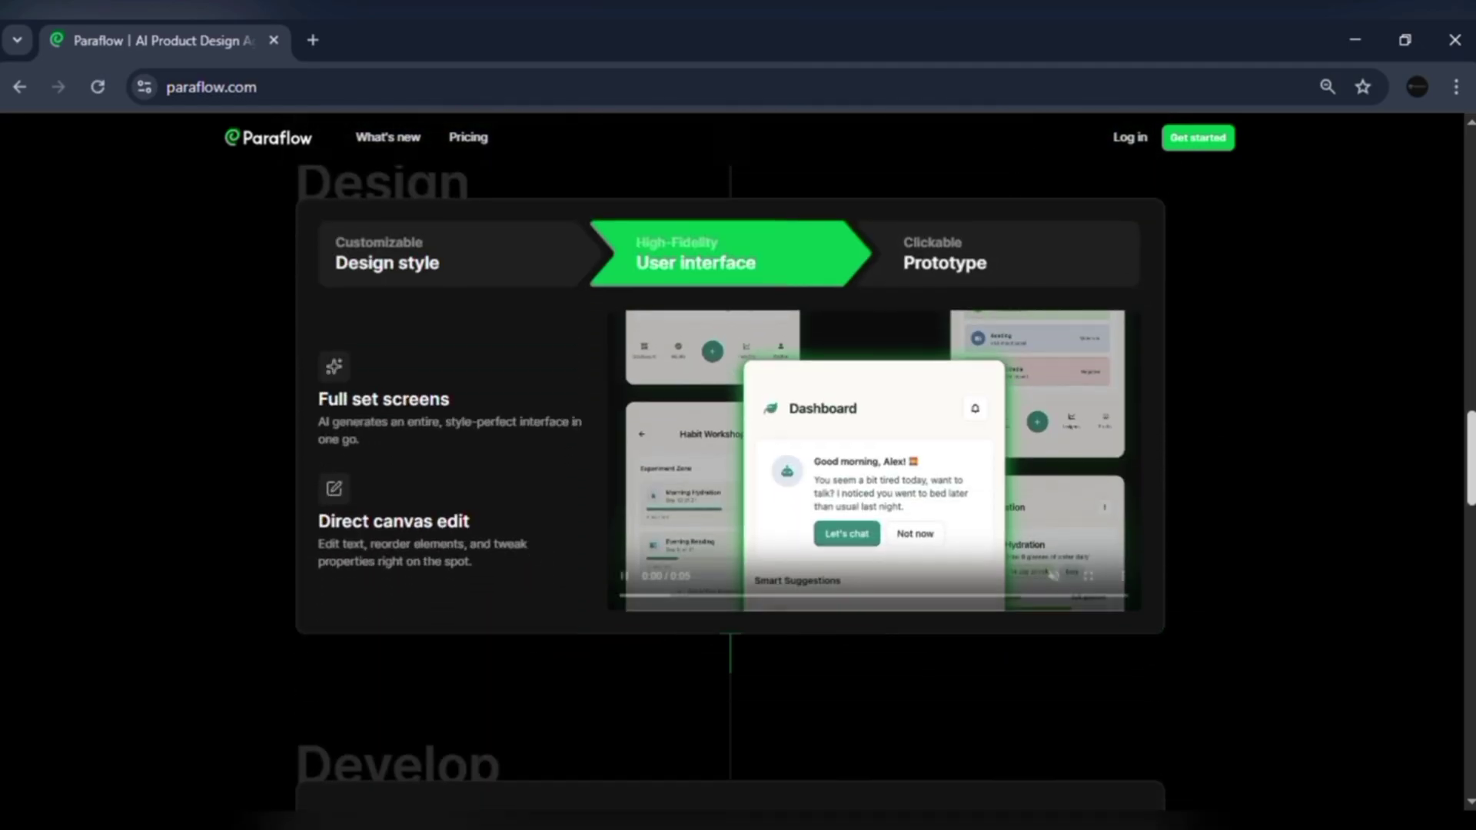
{"action": "scroll", "coordinate": [738, 461], "scroll_direction": "down", "scroll_amount": 1}
{"action": "scroll", "coordinate": [738, 461], "scroll_direction": "down", "scroll_amount": 2}
{"action": "scroll", "coordinate": [738, 461], "scroll_direction": "down", "scroll_amount": 4}
{"action": "scroll", "coordinate": [739, 462], "scroll_direction": "down", "scroll_amount": 4}
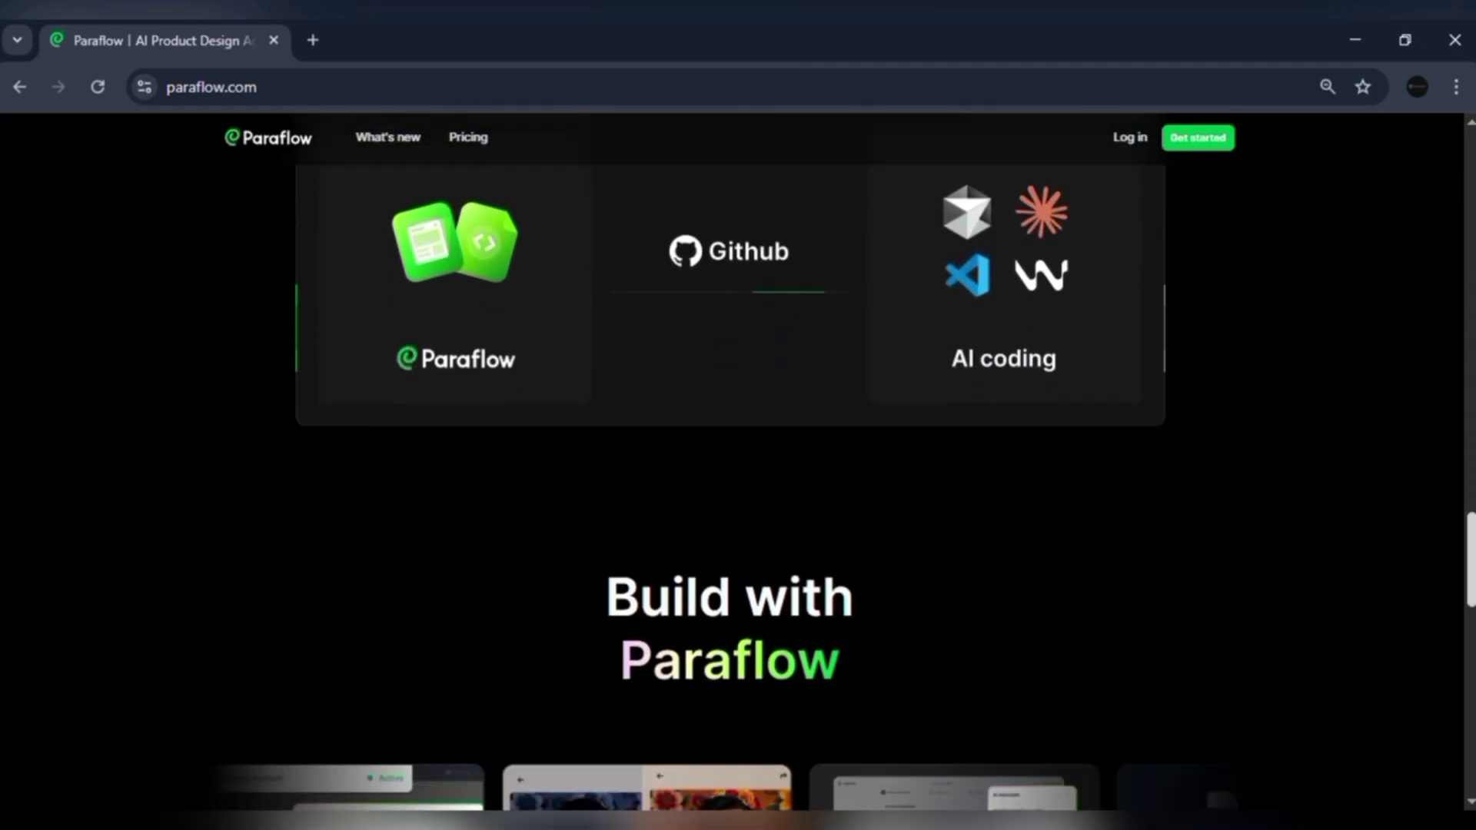
{"action": "scroll", "coordinate": [738, 462], "scroll_direction": "down", "scroll_amount": 3}
{"action": "scroll", "coordinate": [738, 461], "scroll_direction": "down", "scroll_amount": 3}
{"action": "scroll", "coordinate": [738, 461], "scroll_direction": "down", "scroll_amount": 3}
{"action": "scroll", "coordinate": [738, 461], "scroll_direction": "down", "scroll_amount": 5}
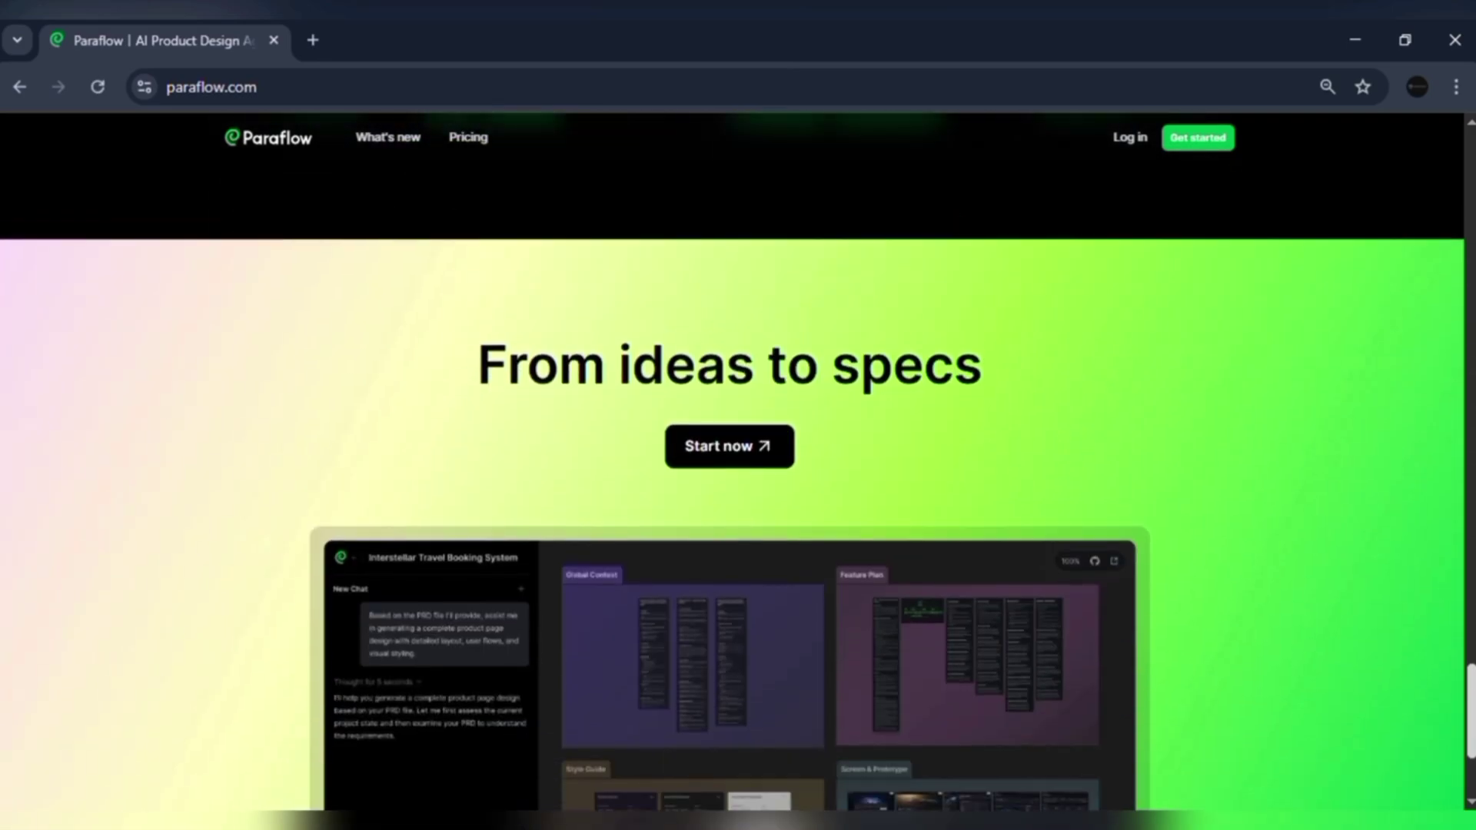
{"action": "scroll", "coordinate": [738, 461], "scroll_direction": "down", "scroll_amount": 7}
{"action": "left_click", "coordinate": [468, 136]}
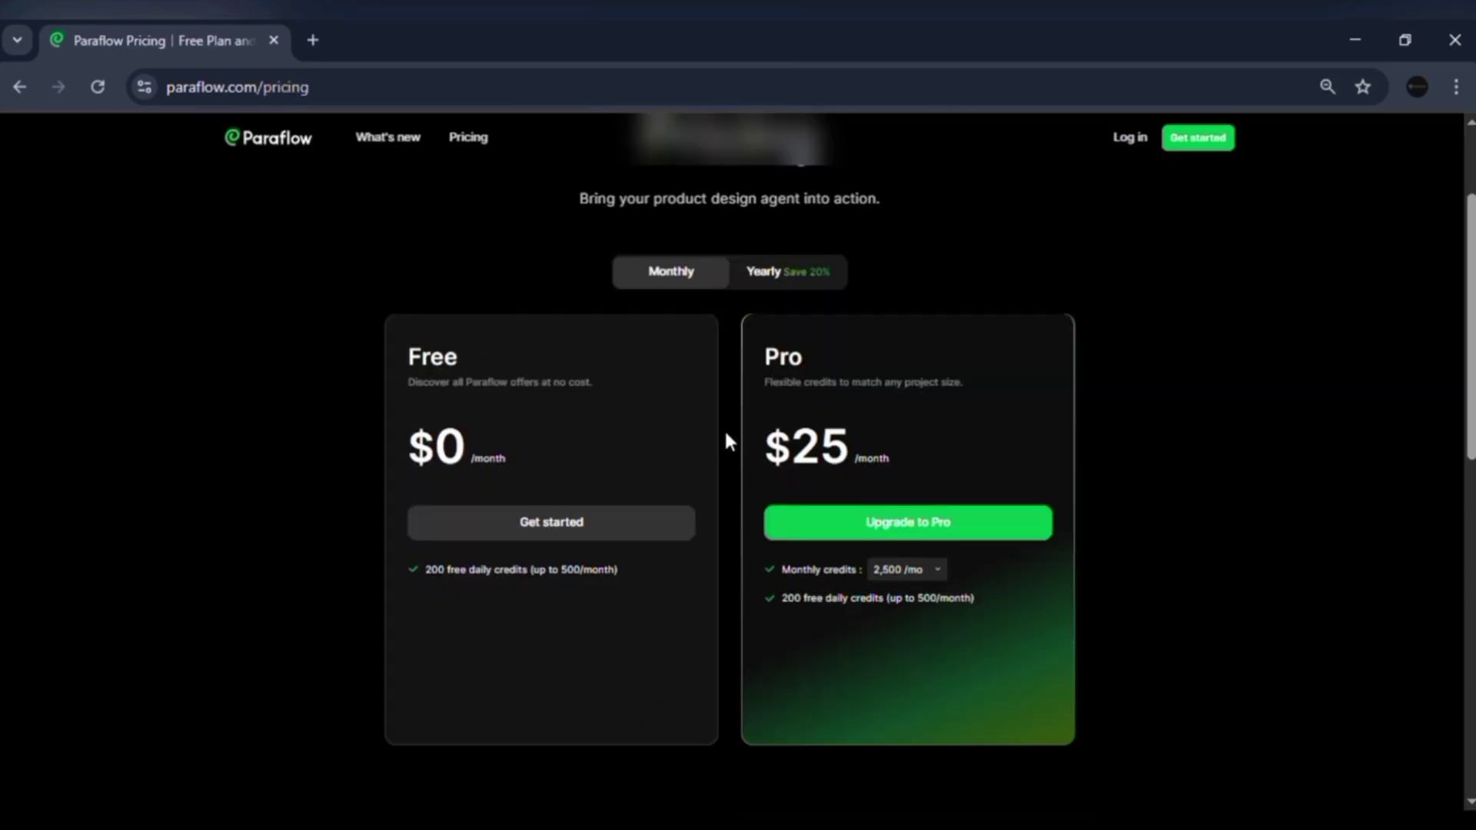
{"action": "left_click_drag", "start_coordinate": [1470, 430], "coordinate": [1470, 689]}
{"action": "scroll", "coordinate": [1383, 358], "scroll_direction": "down", "scroll_amount": 3}
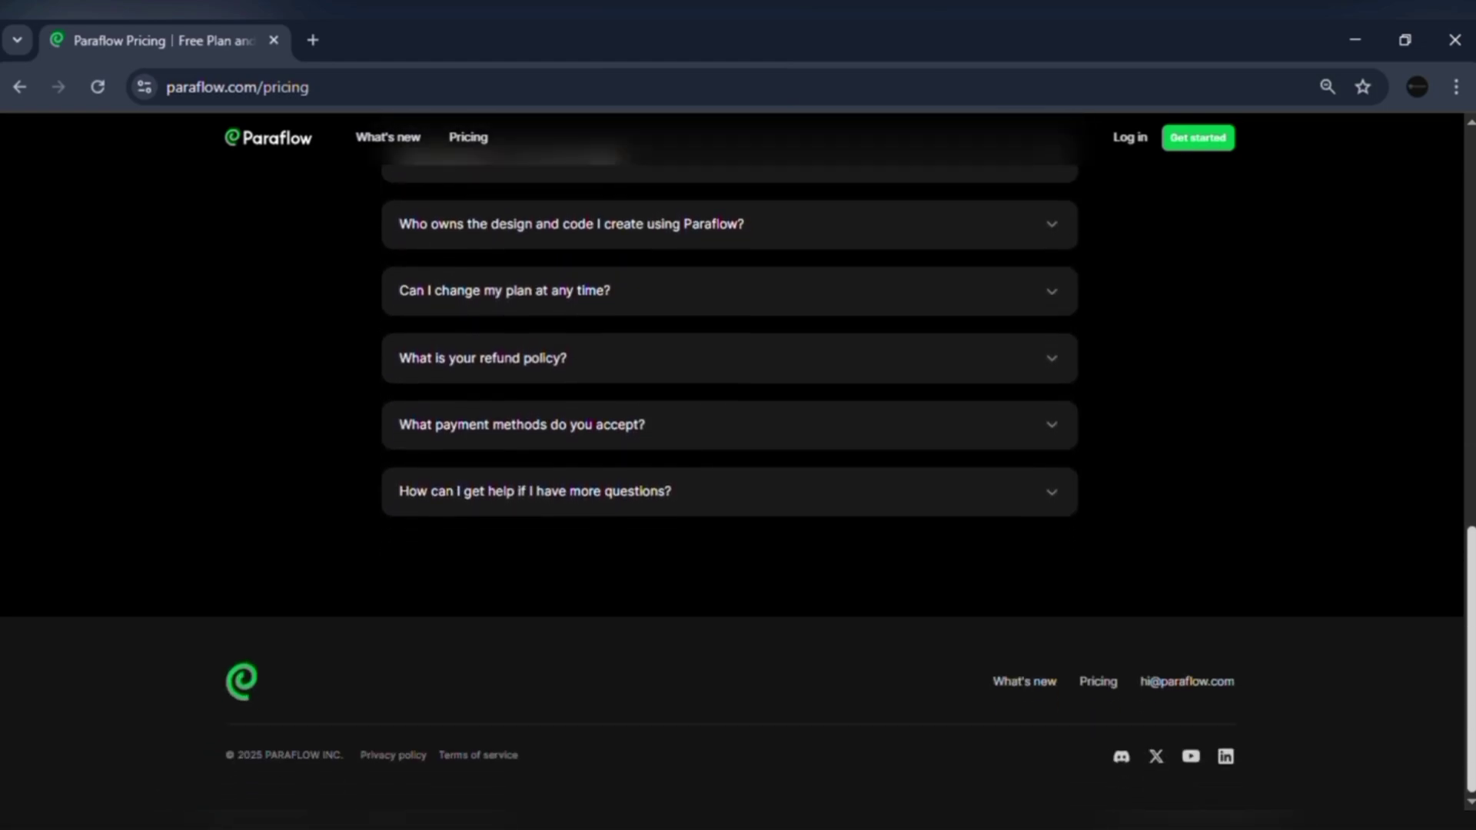
{"action": "scroll", "coordinate": [1384, 357], "scroll_direction": "up", "scroll_amount": 5}
{"action": "scroll", "coordinate": [1384, 358], "scroll_direction": "up", "scroll_amount": 9}
{"action": "key", "text": "alt+Left"}
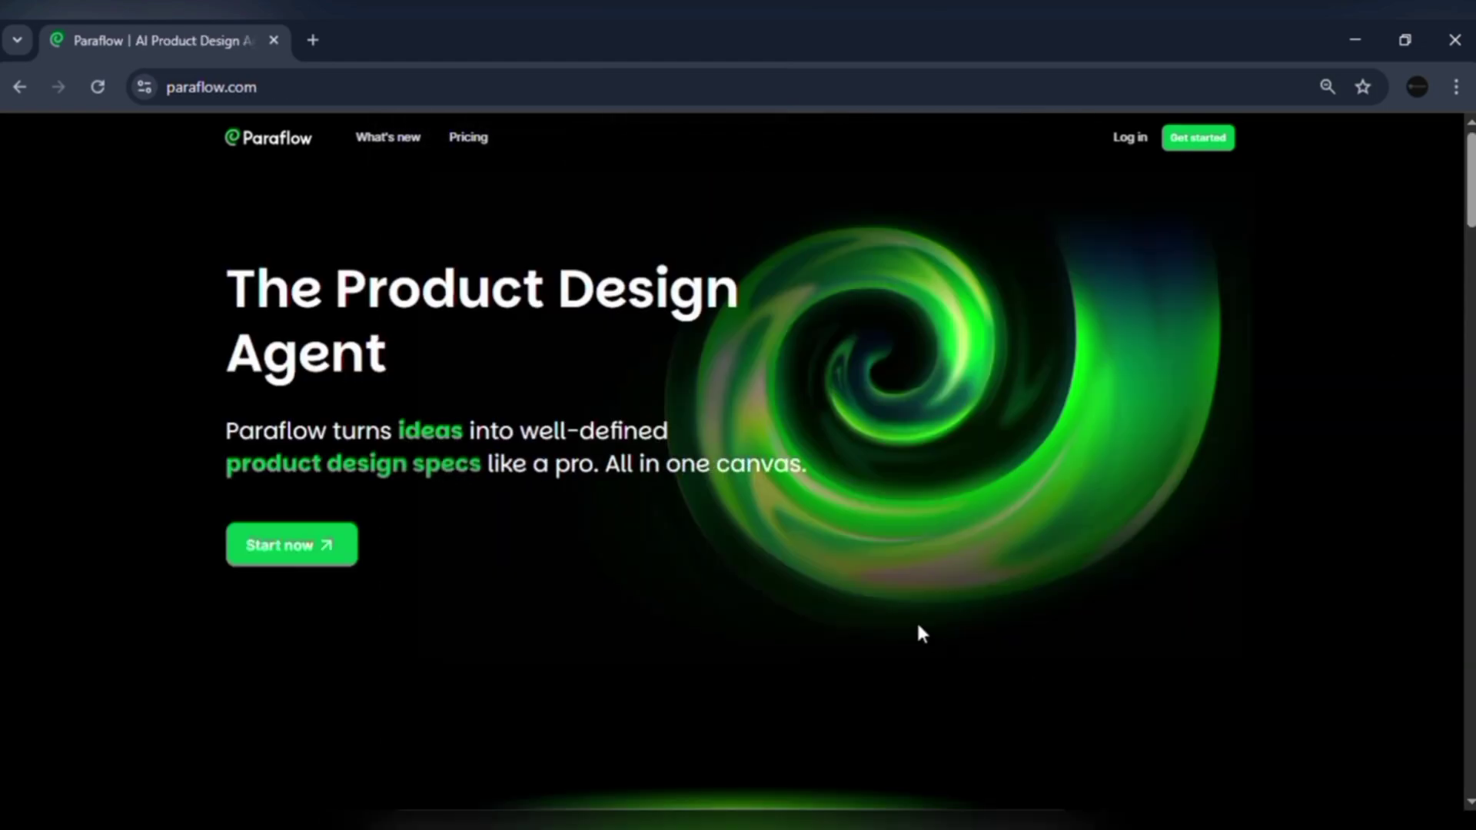
Log in to Paraflow with an existing account's email and password
{"action": "left_click", "coordinate": [1175, 144]}
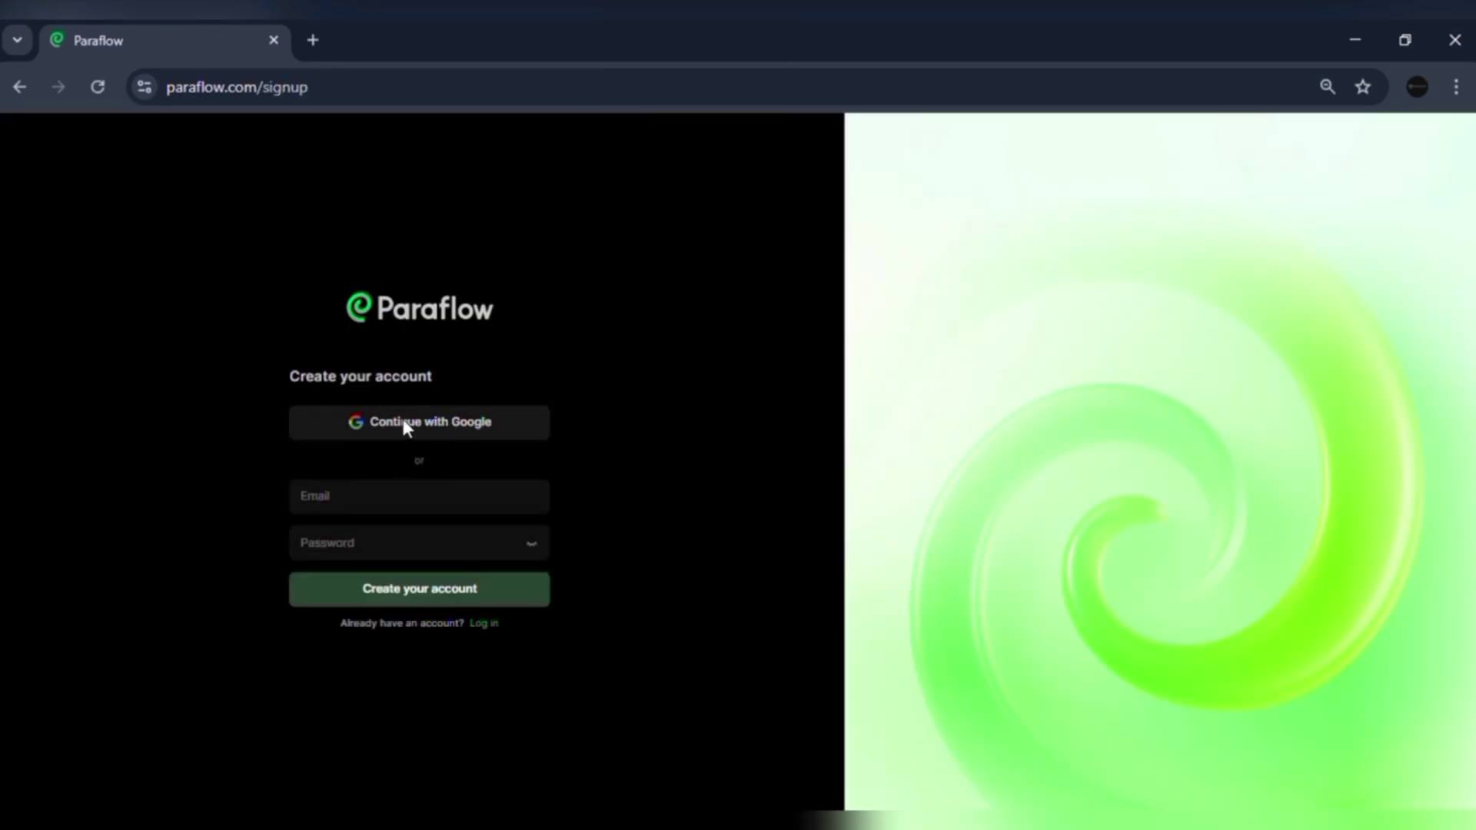
{"action": "left_click", "coordinate": [430, 496]}
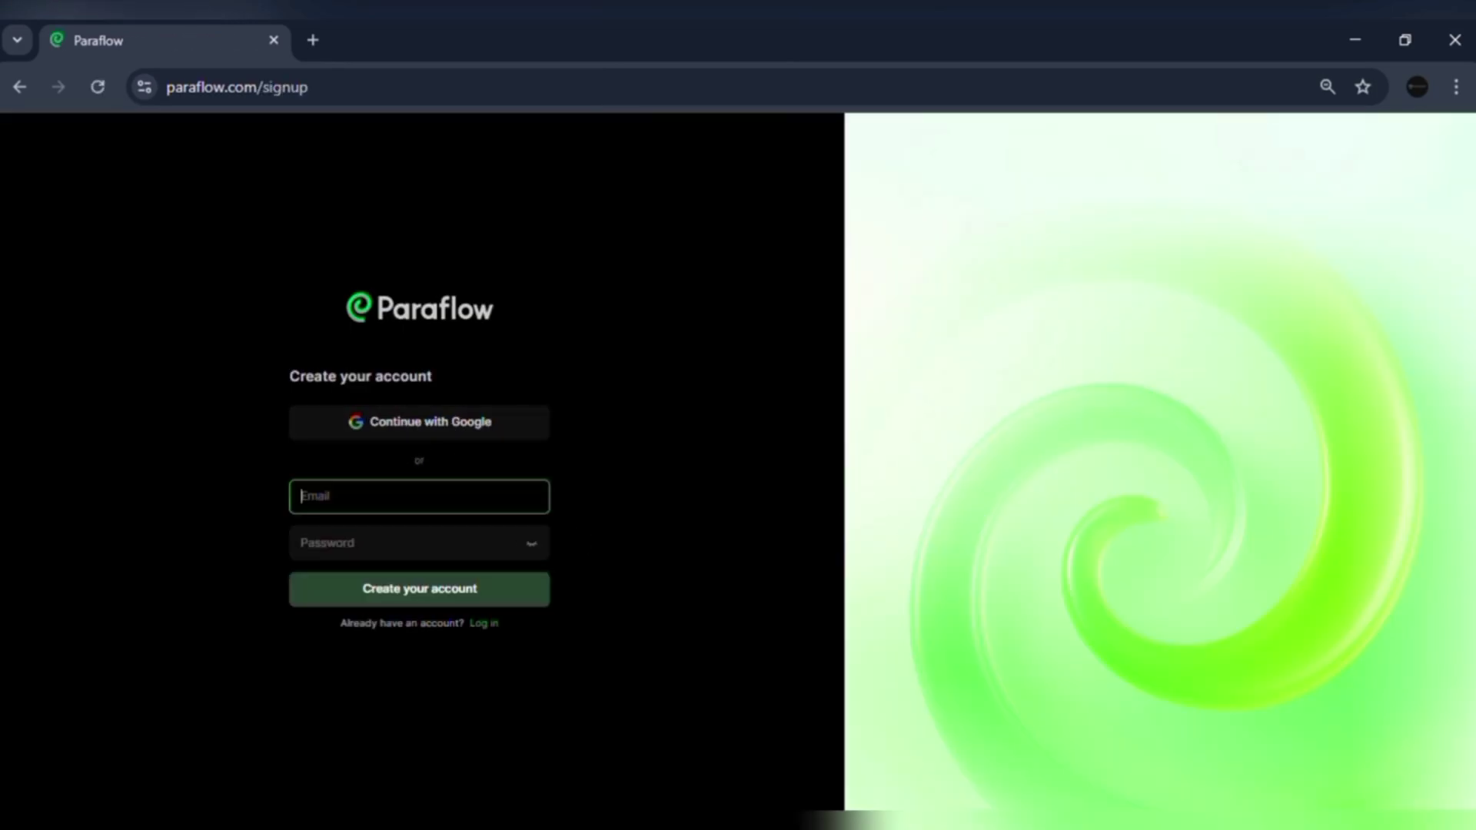
{"action": "left_click", "coordinate": [789, 547]}
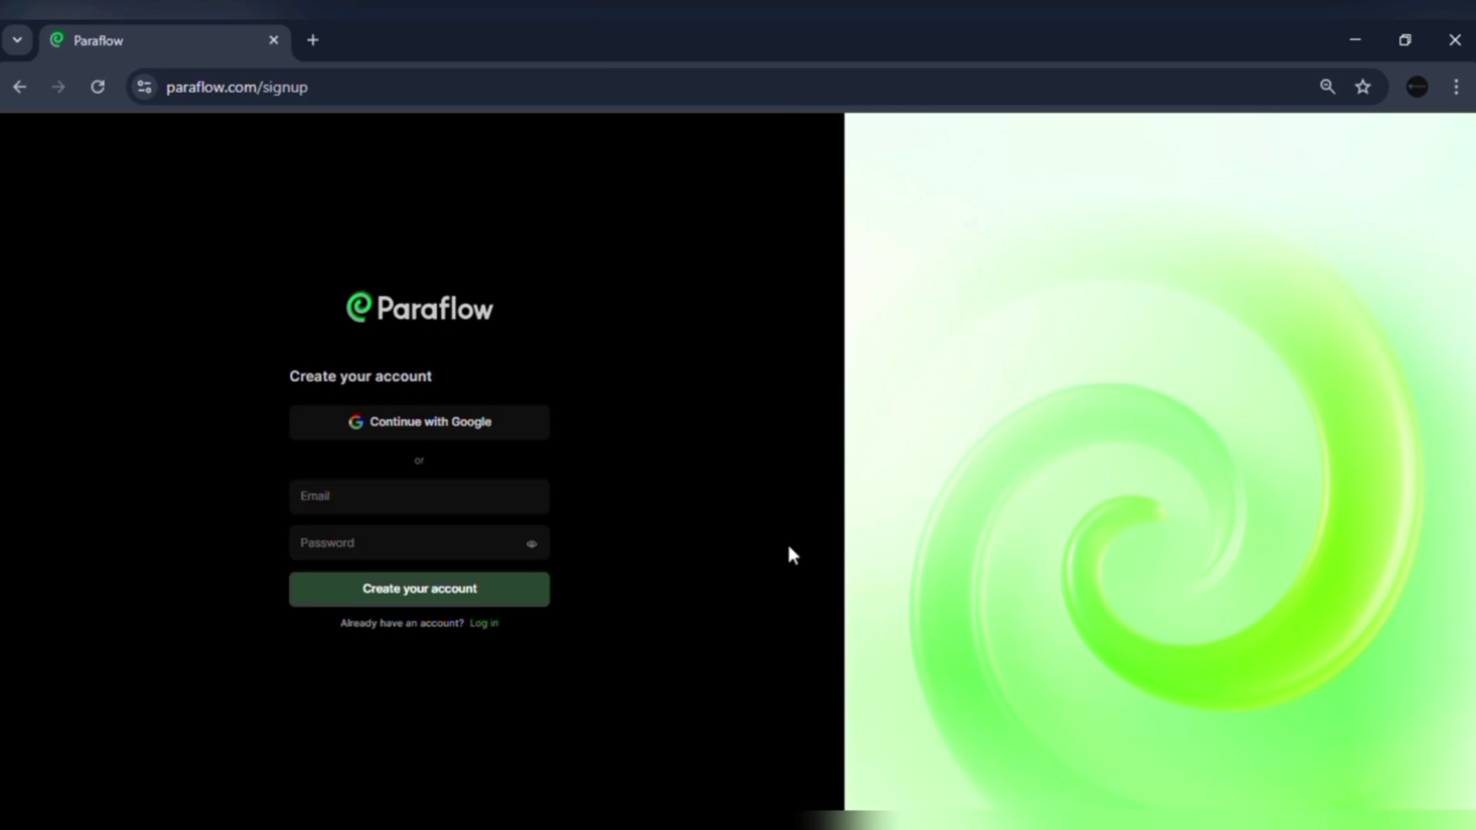
{"action": "left_click", "coordinate": [482, 624]}
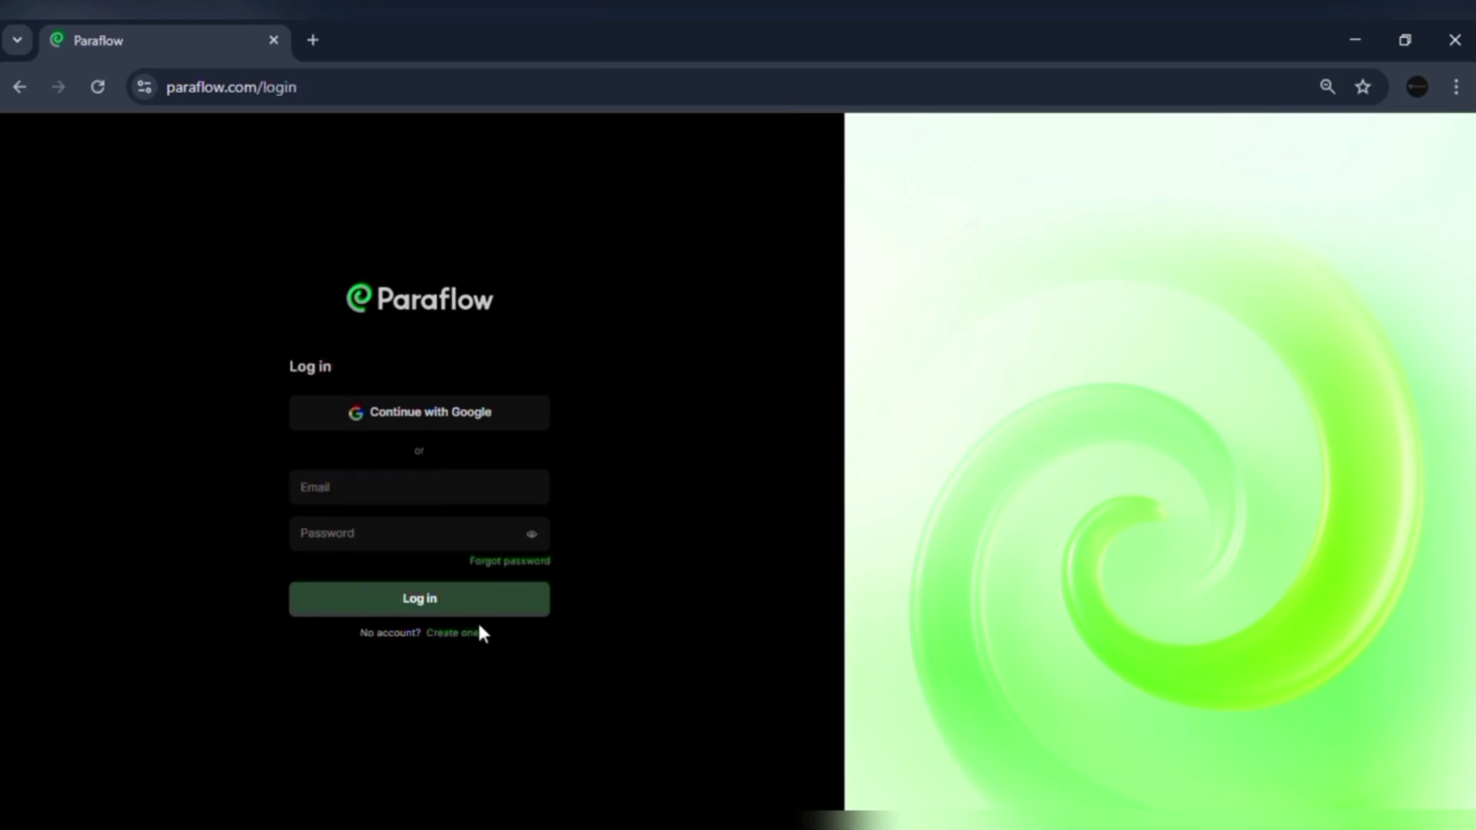
{"action": "left_click", "coordinate": [395, 489]}
{"action": "left_click", "coordinate": [375, 520]}
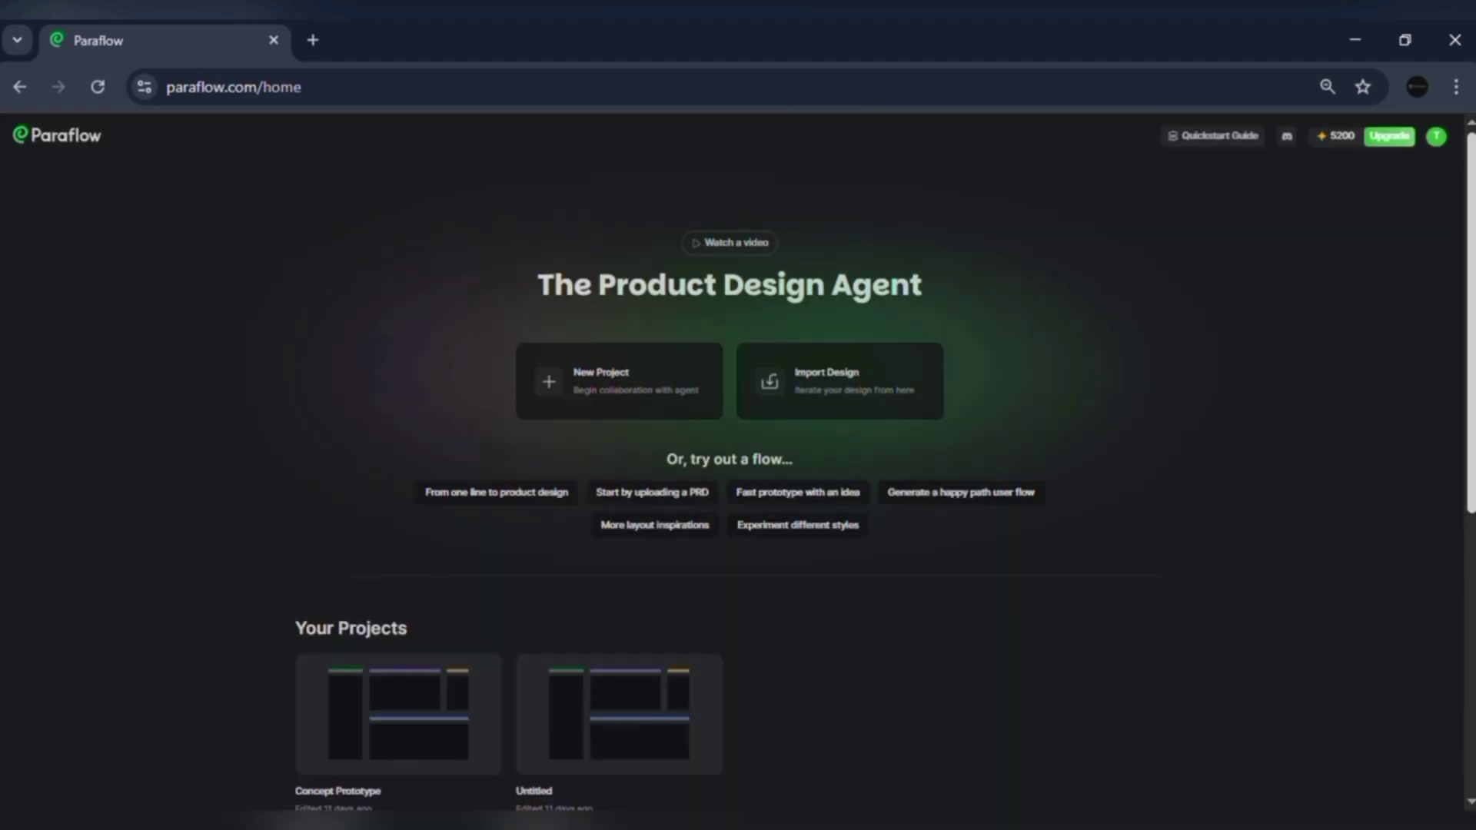
{"action": "scroll", "coordinate": [738, 471], "scroll_direction": "down", "scroll_amount": 1}
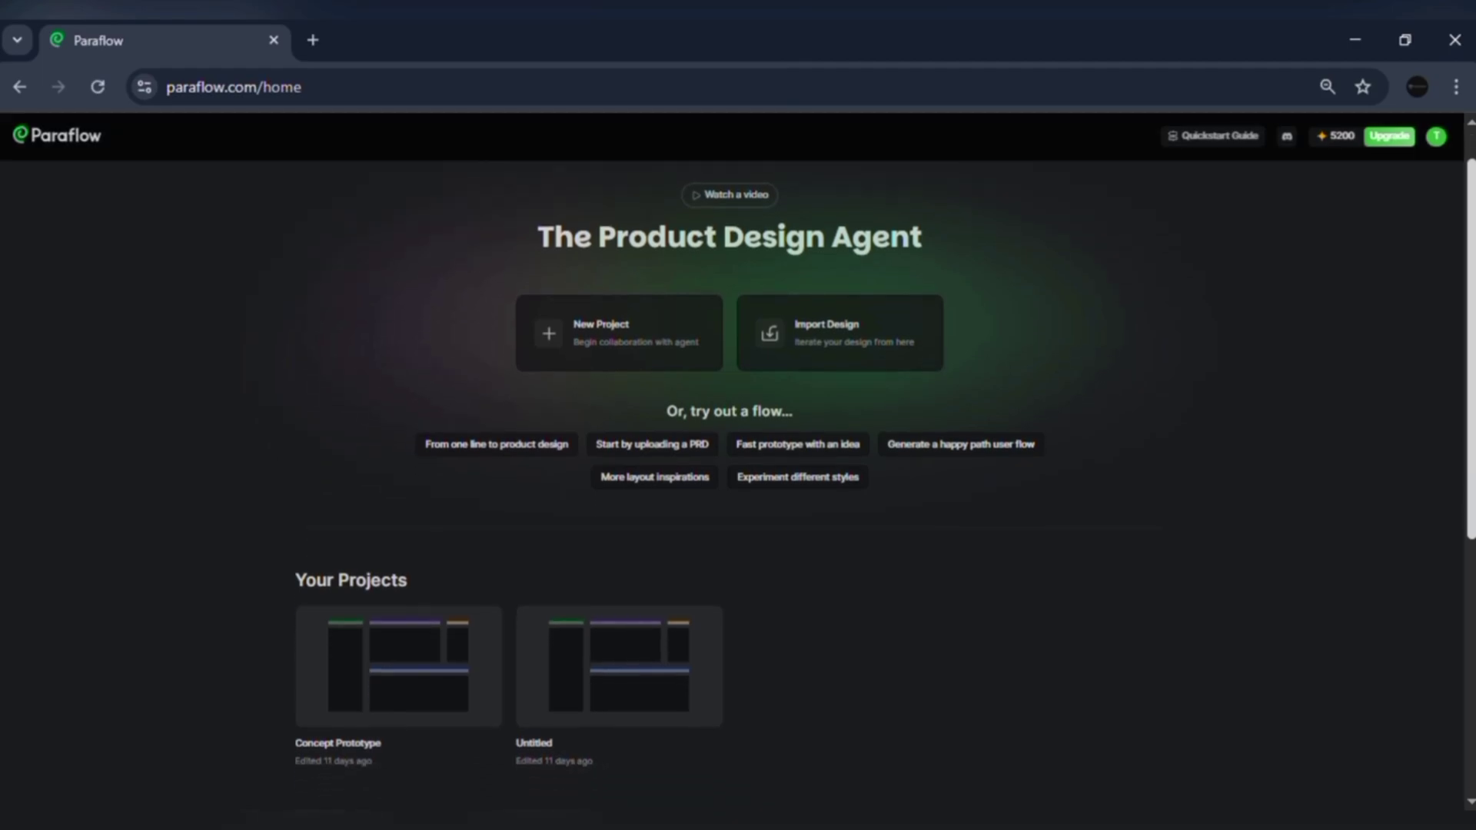
{"action": "scroll", "coordinate": [738, 472], "scroll_direction": "down", "scroll_amount": 3}
{"action": "scroll", "coordinate": [738, 471], "scroll_direction": "down", "scroll_amount": 1}
{"action": "scroll", "coordinate": [738, 471], "scroll_direction": "down", "scroll_amount": 1}
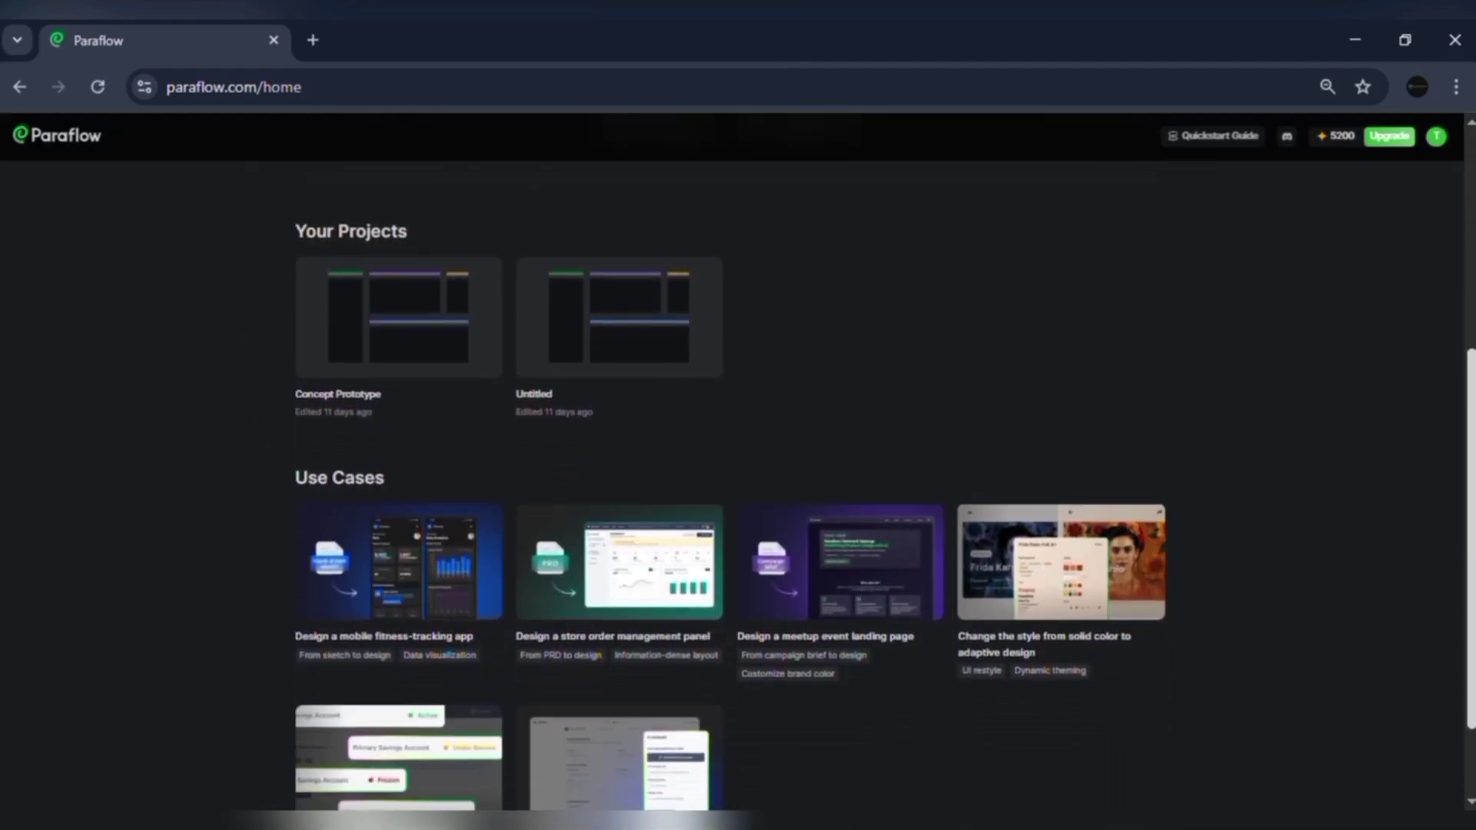
{"action": "scroll", "coordinate": [738, 471], "scroll_direction": "down", "scroll_amount": 1}
{"action": "scroll", "coordinate": [738, 471], "scroll_direction": "down", "scroll_amount": 1}
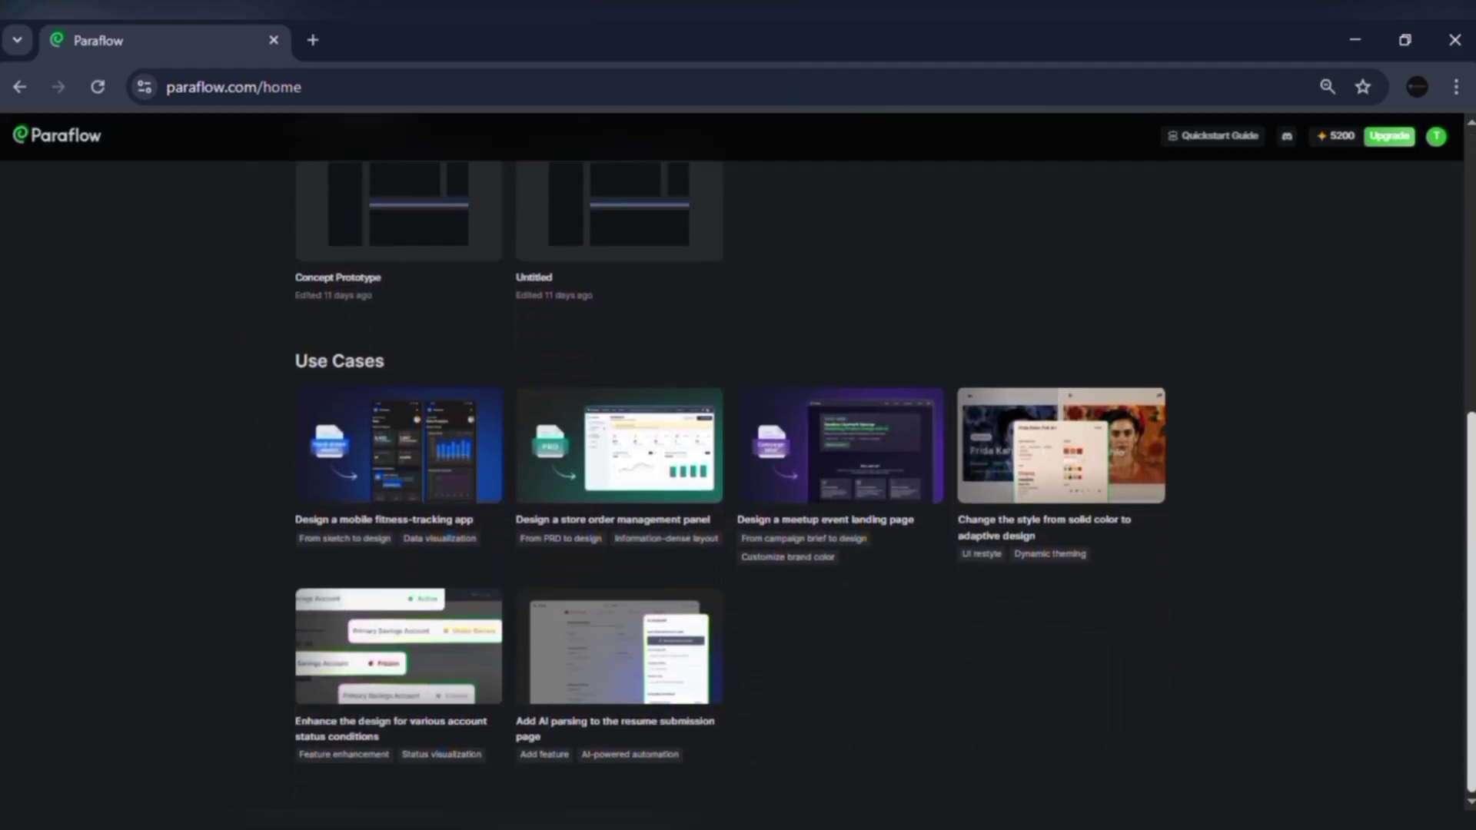
{"action": "scroll", "coordinate": [738, 472], "scroll_direction": "up", "scroll_amount": 1}
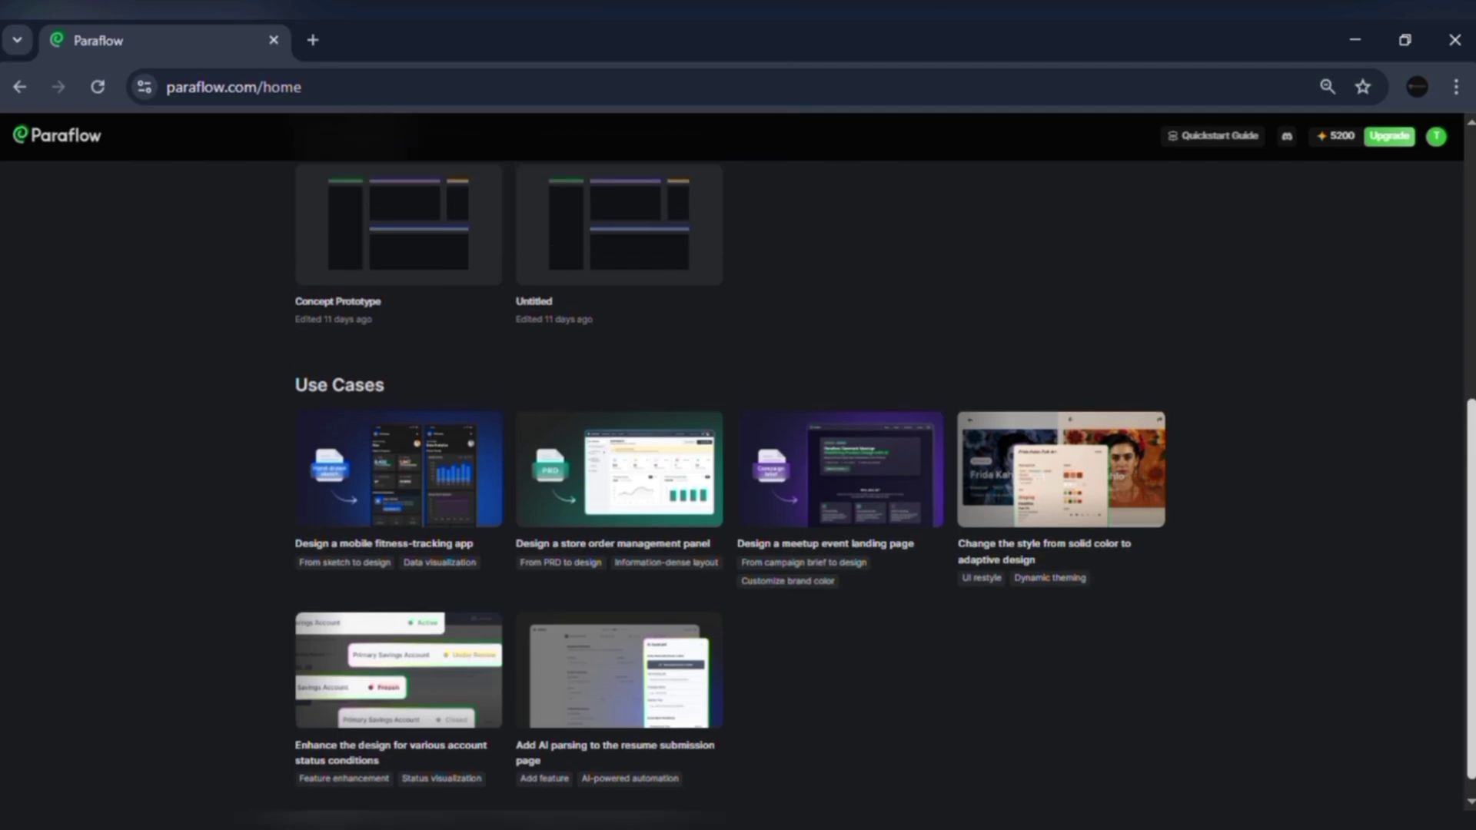
{"action": "scroll", "coordinate": [738, 471], "scroll_direction": "up", "scroll_amount": 3}
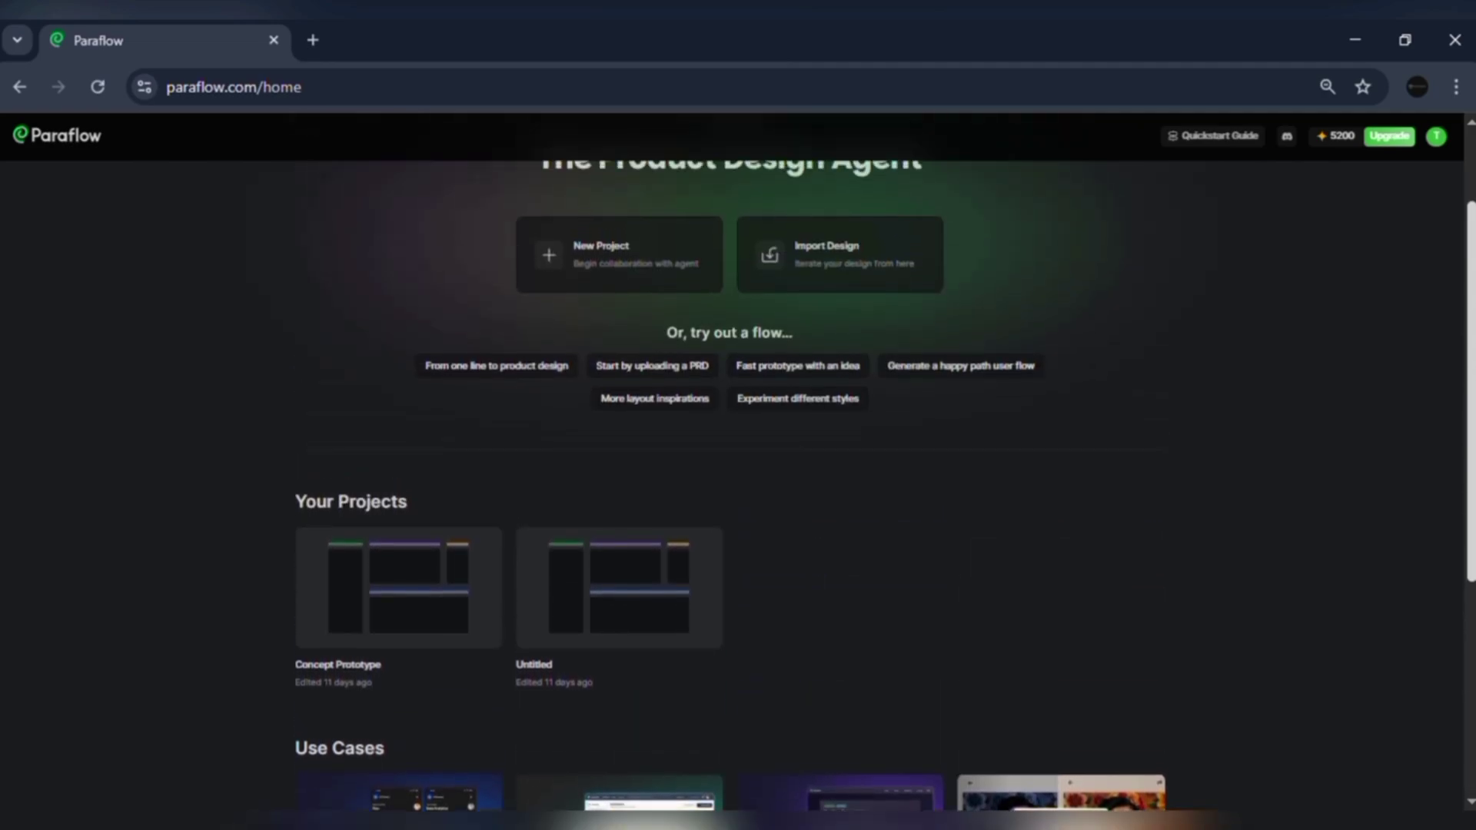
{"action": "scroll", "coordinate": [738, 472], "scroll_direction": "up", "scroll_amount": 2}
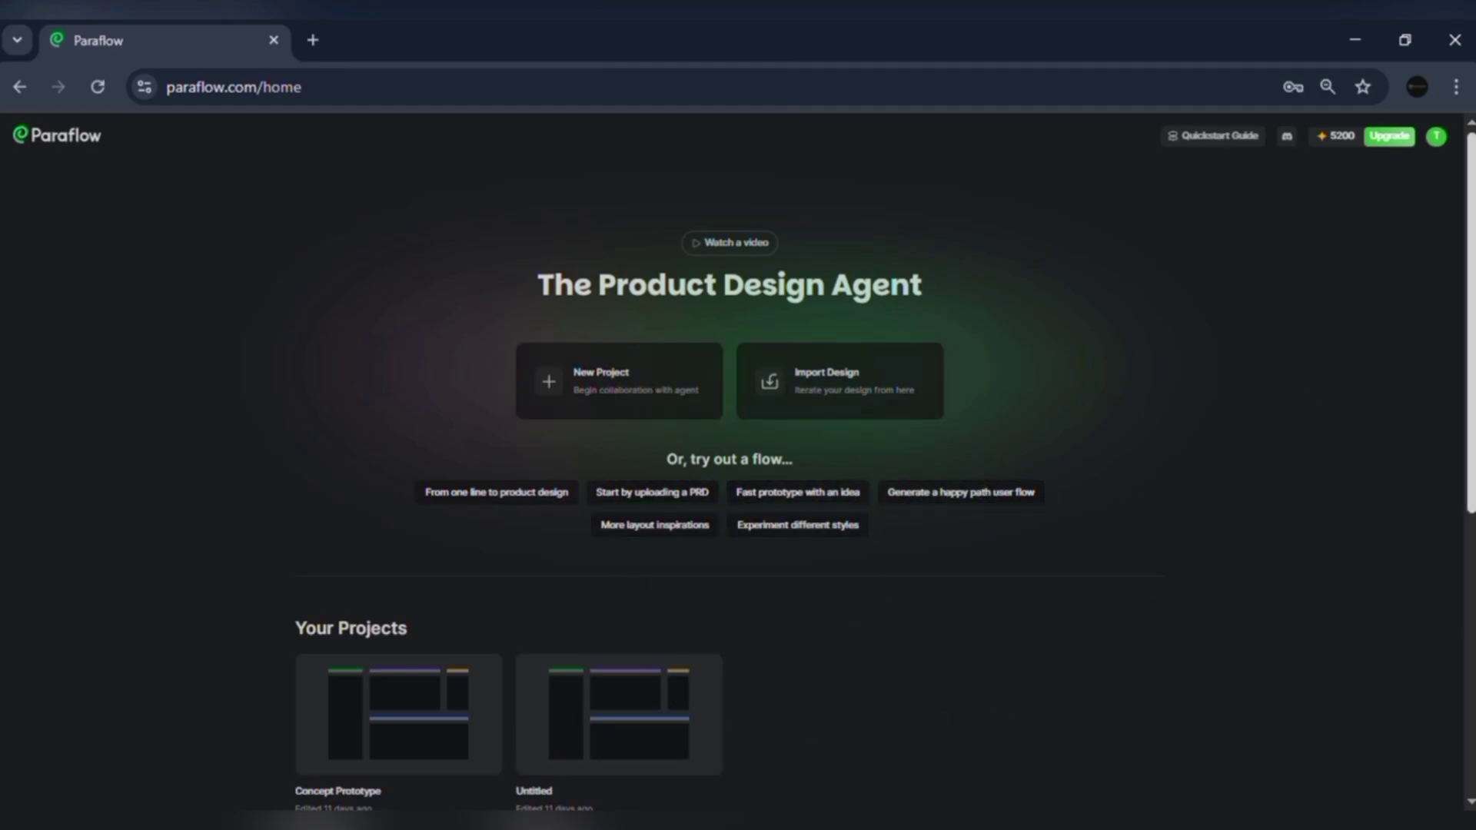
{"action": "scroll", "coordinate": [942, 449], "scroll_direction": "down", "scroll_amount": 3}
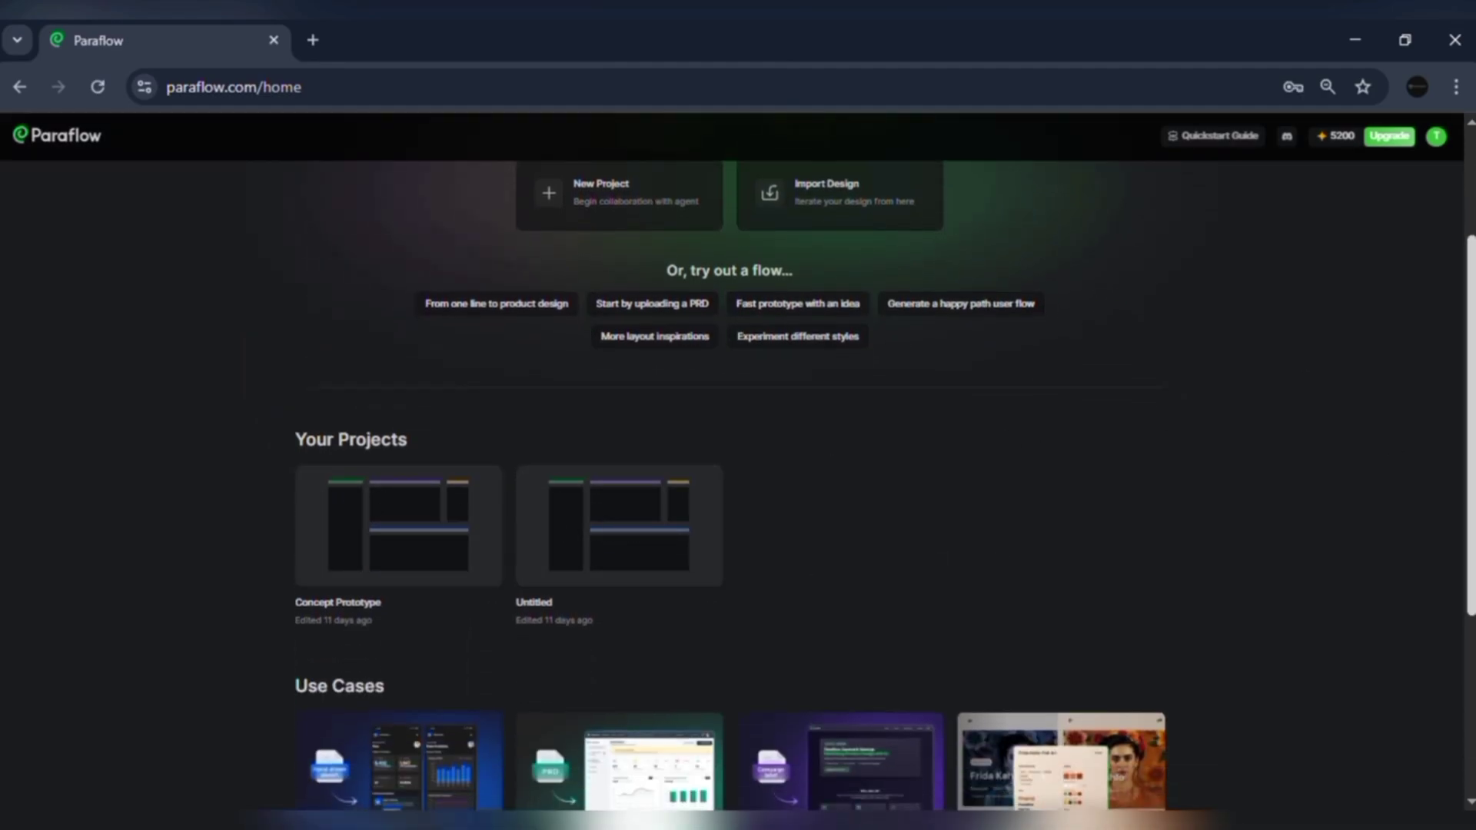
{"action": "scroll", "coordinate": [629, 523], "scroll_direction": "down", "scroll_amount": 3}
{"action": "scroll", "coordinate": [514, 511], "scroll_direction": "down", "scroll_amount": 1}
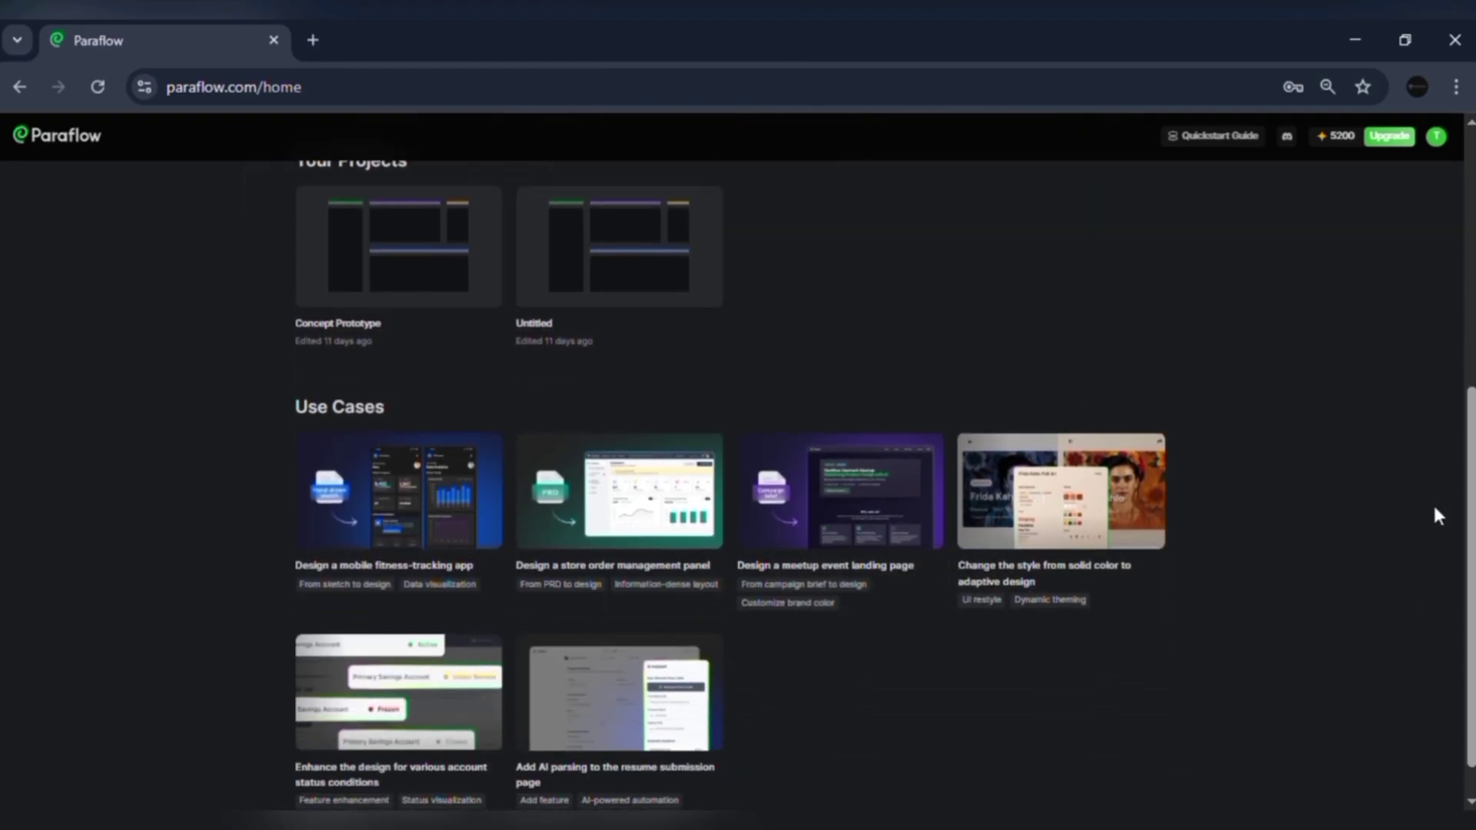
{"action": "scroll", "coordinate": [580, 370], "scroll_direction": "up", "scroll_amount": 6}
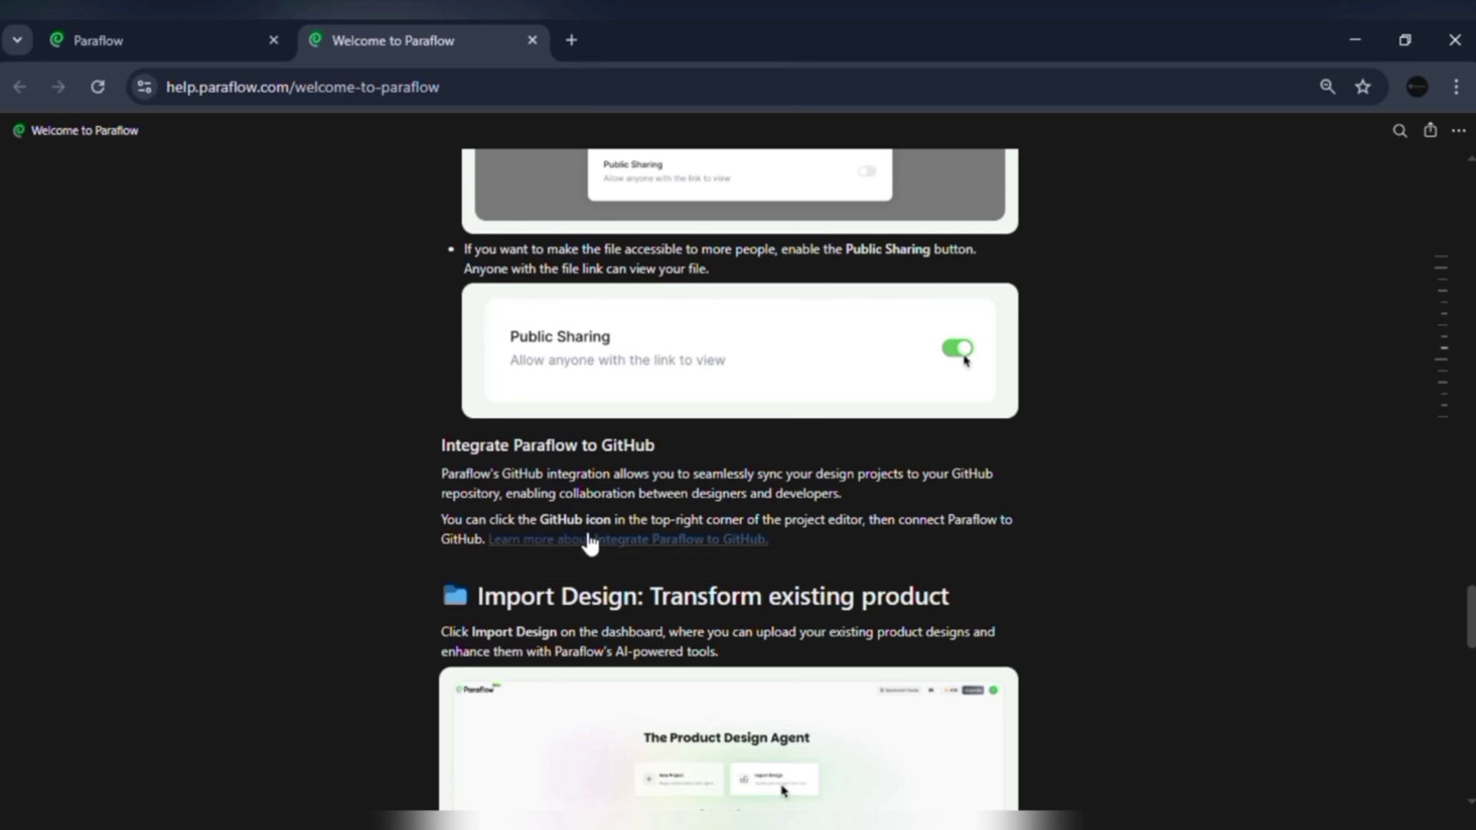
{"action": "key", "text": "ctrl+w"}
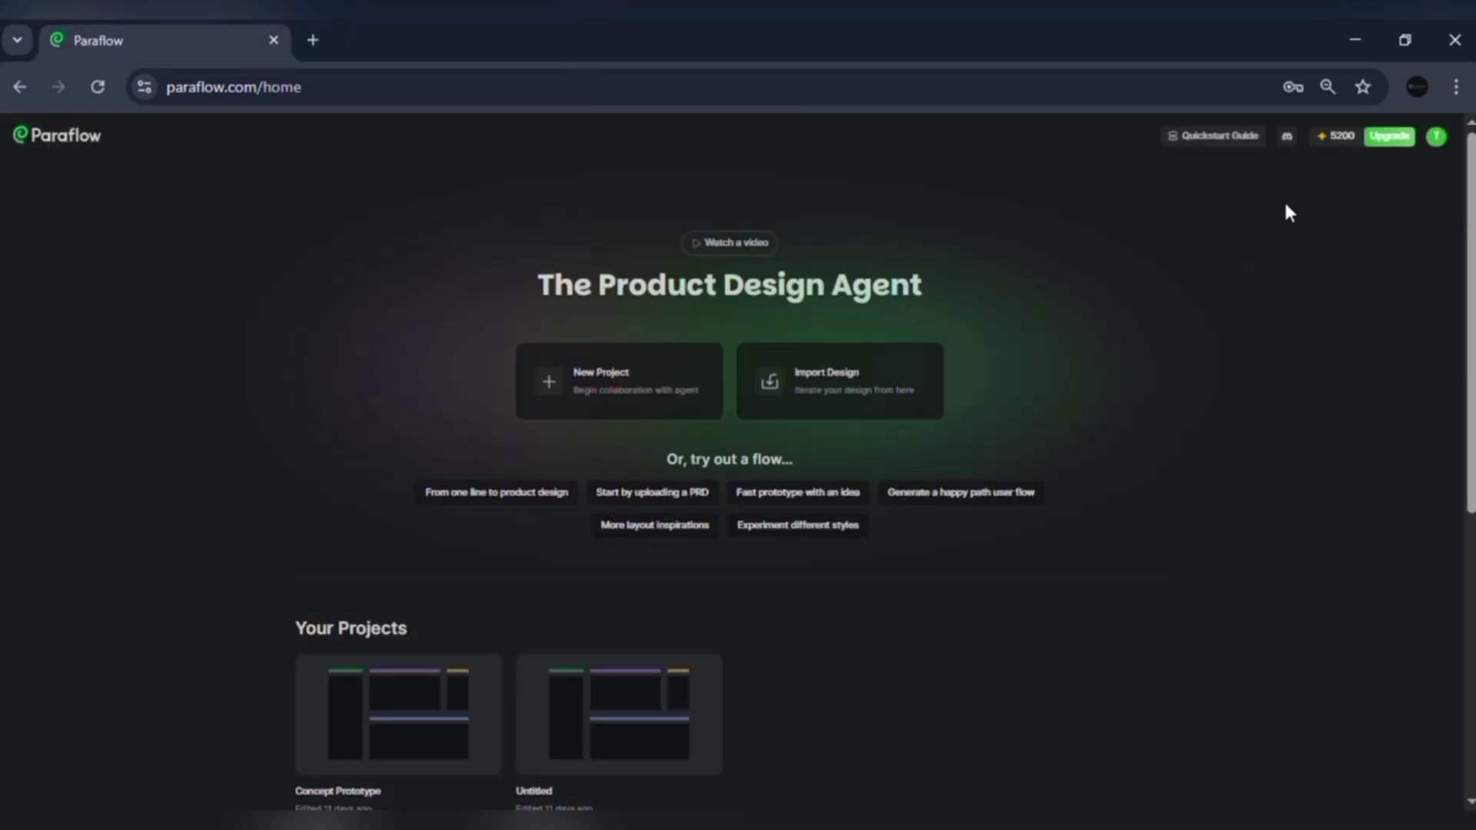
Review credit usage and compare Free and $25/month Pro plans in Yearly and Monthly pricing
{"action": "left_click", "coordinate": [1334, 137]}
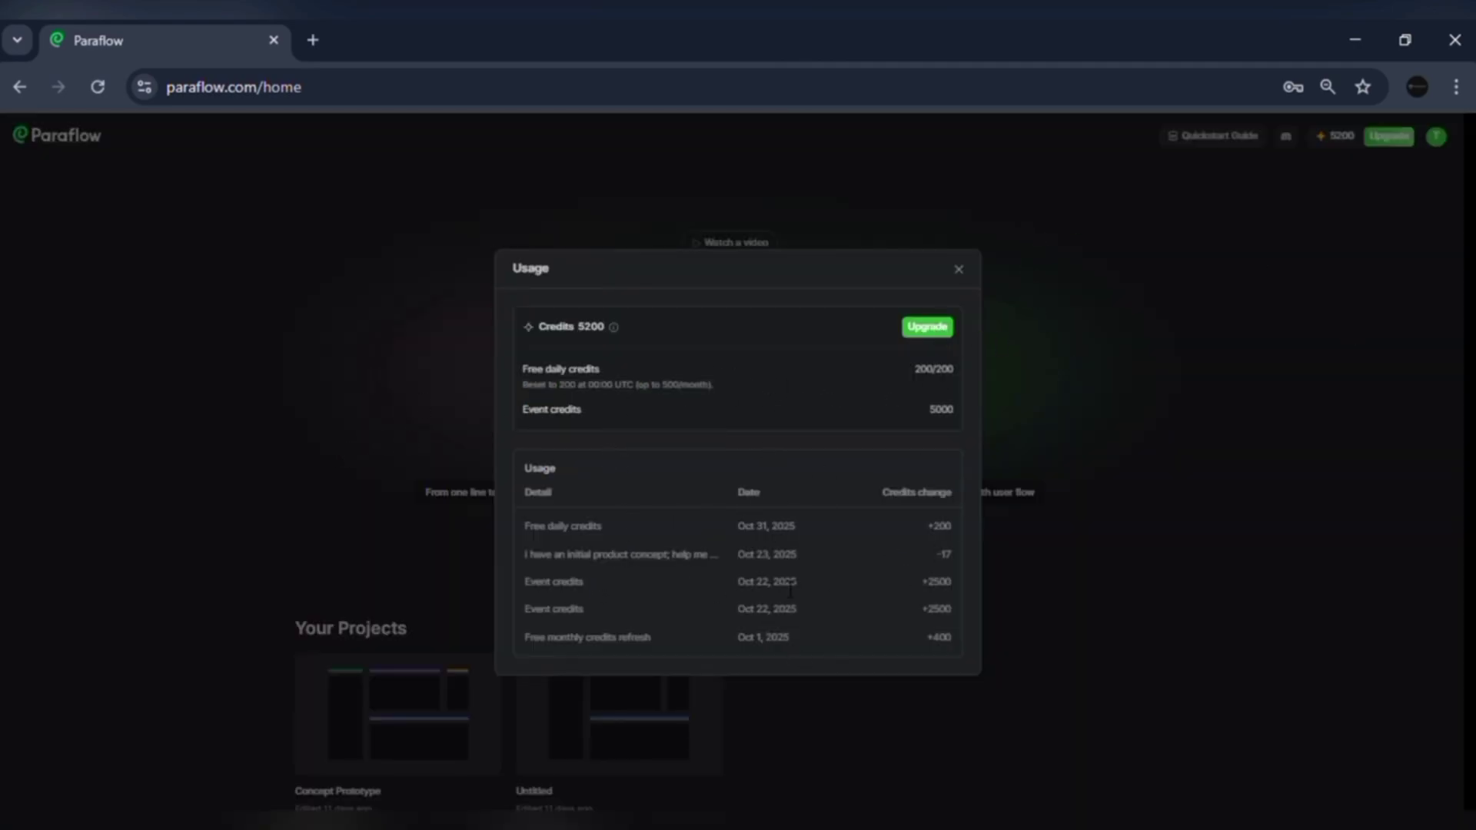
{"action": "left_click", "coordinate": [931, 328]}
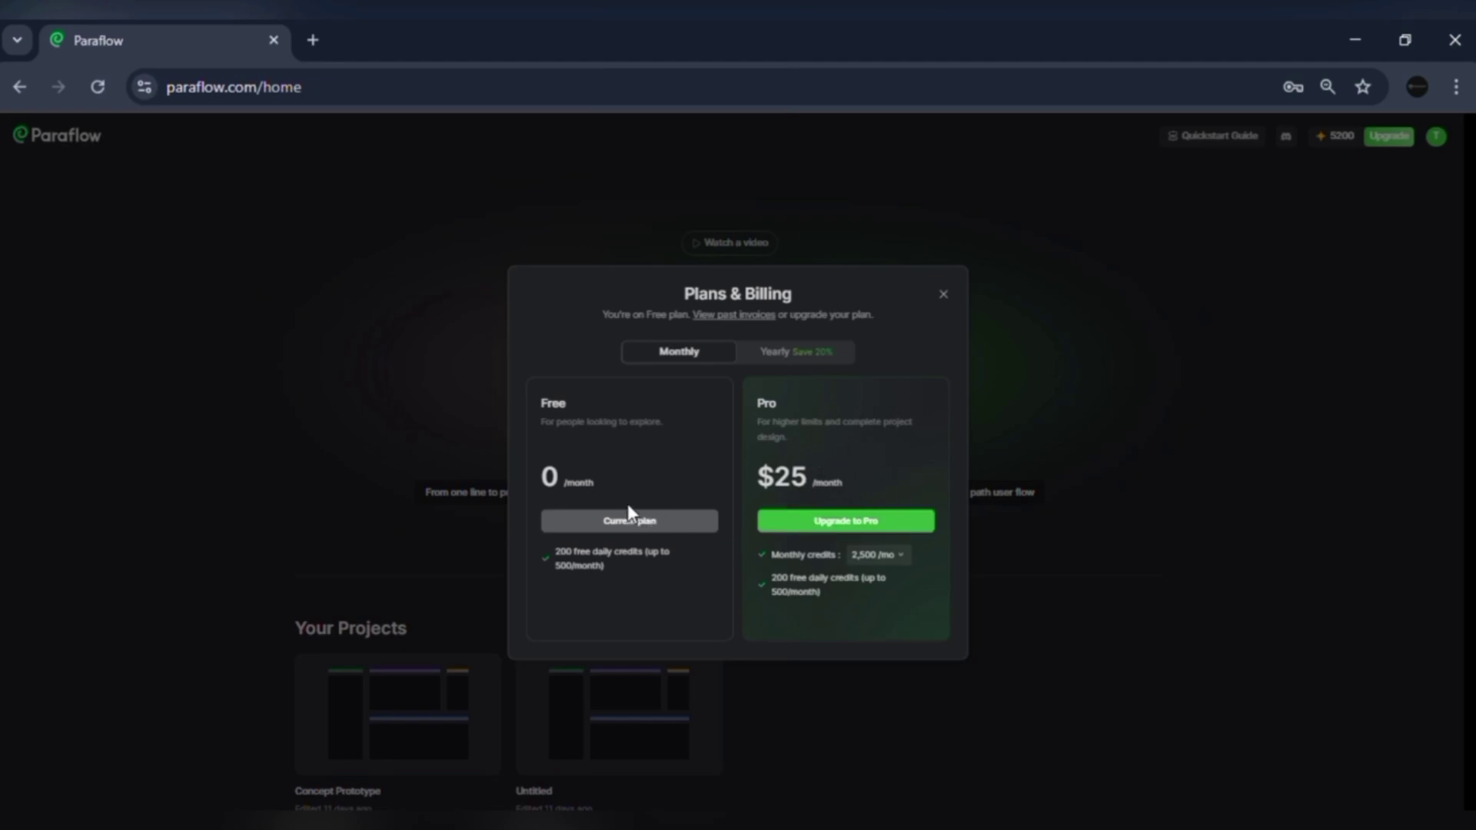
{"action": "left_click", "coordinate": [790, 349]}
{"action": "left_click", "coordinate": [713, 352]}
Close Plans & Billing and create a new Untitled project from the dashboard
{"action": "left_click", "coordinate": [944, 294]}
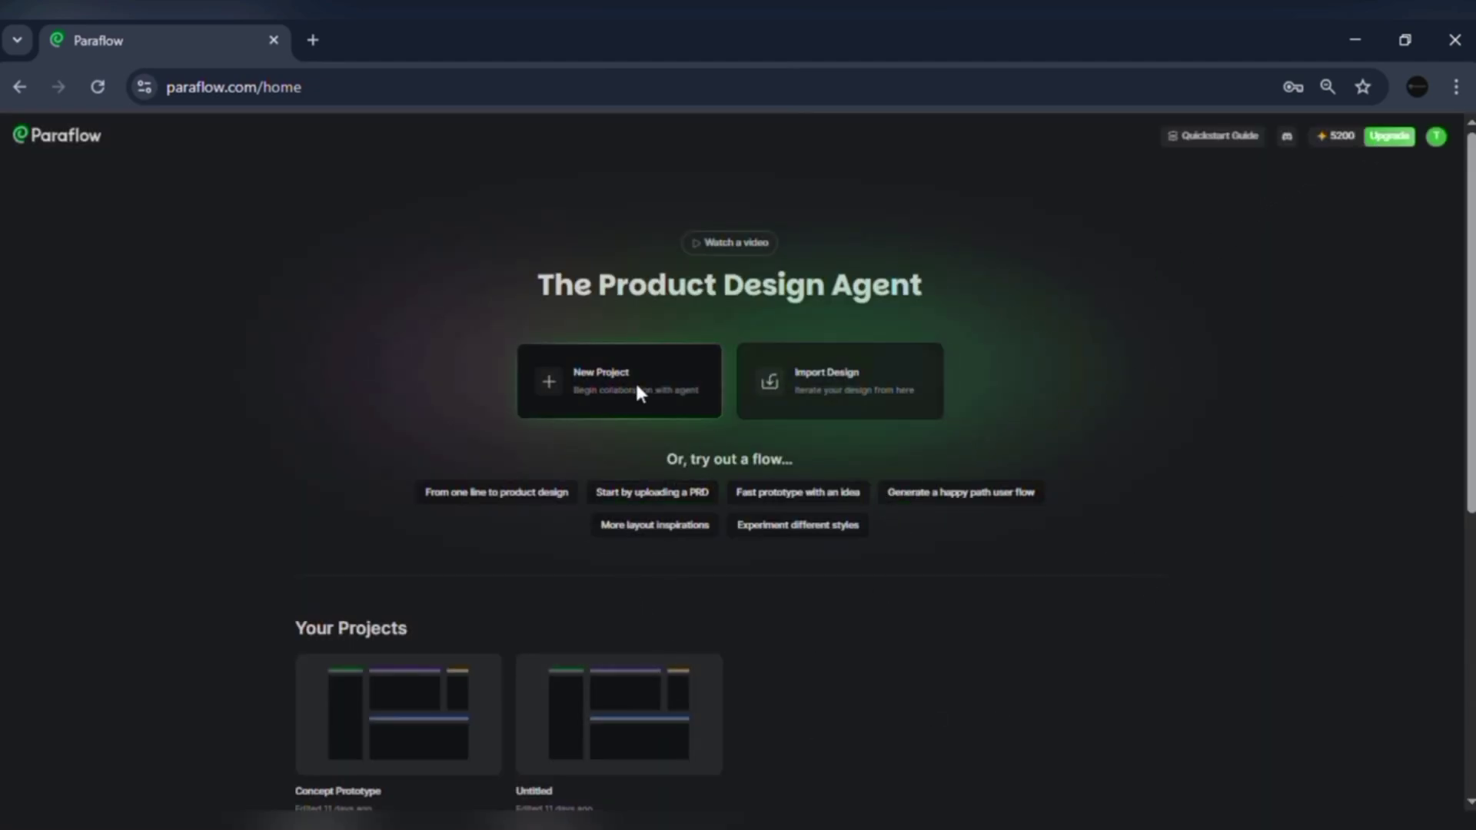
{"action": "scroll", "coordinate": [1038, 454], "scroll_direction": "down", "scroll_amount": 3}
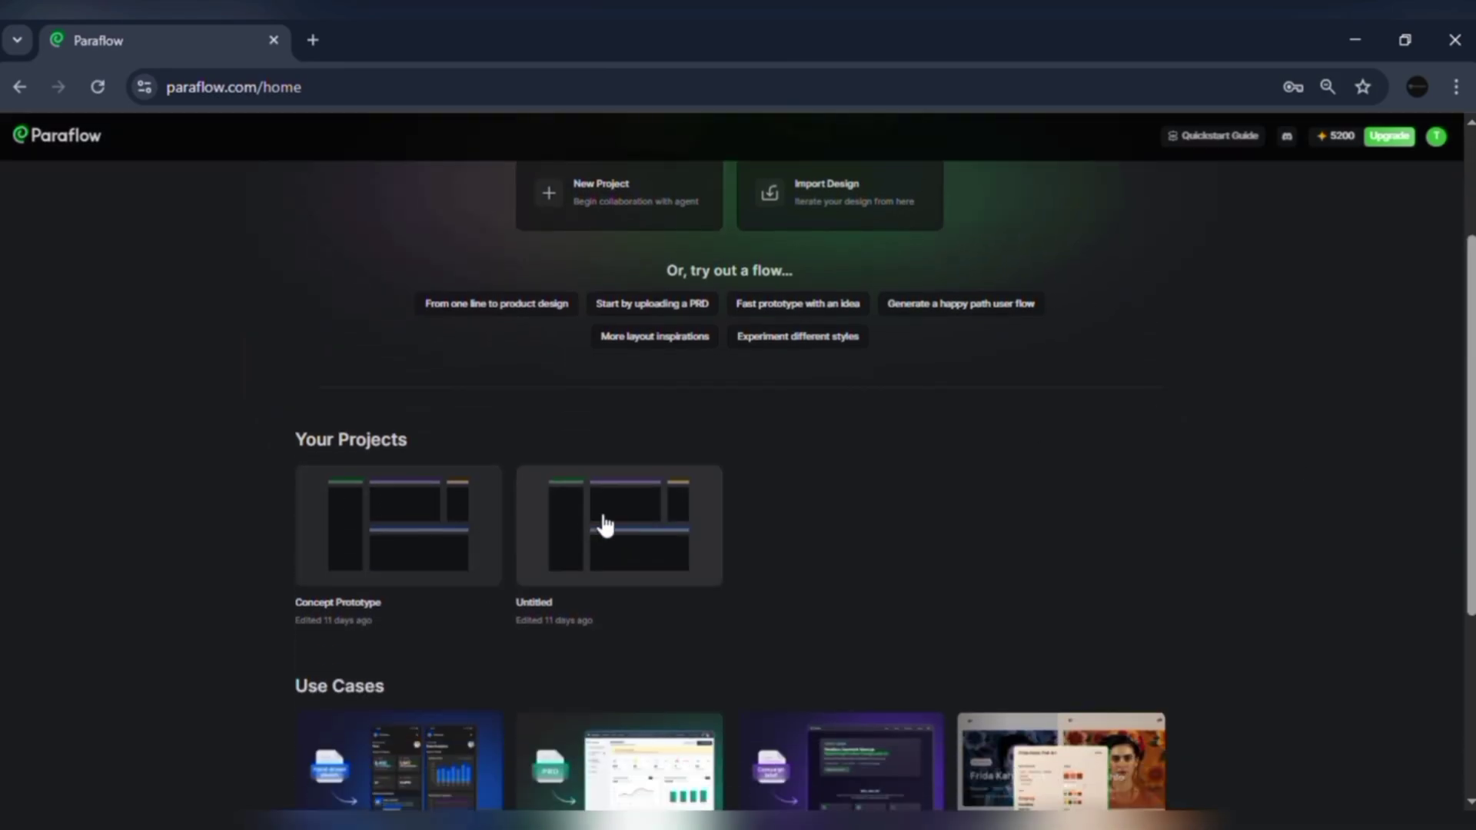
{"action": "scroll", "coordinate": [1079, 405], "scroll_direction": "down", "scroll_amount": 4}
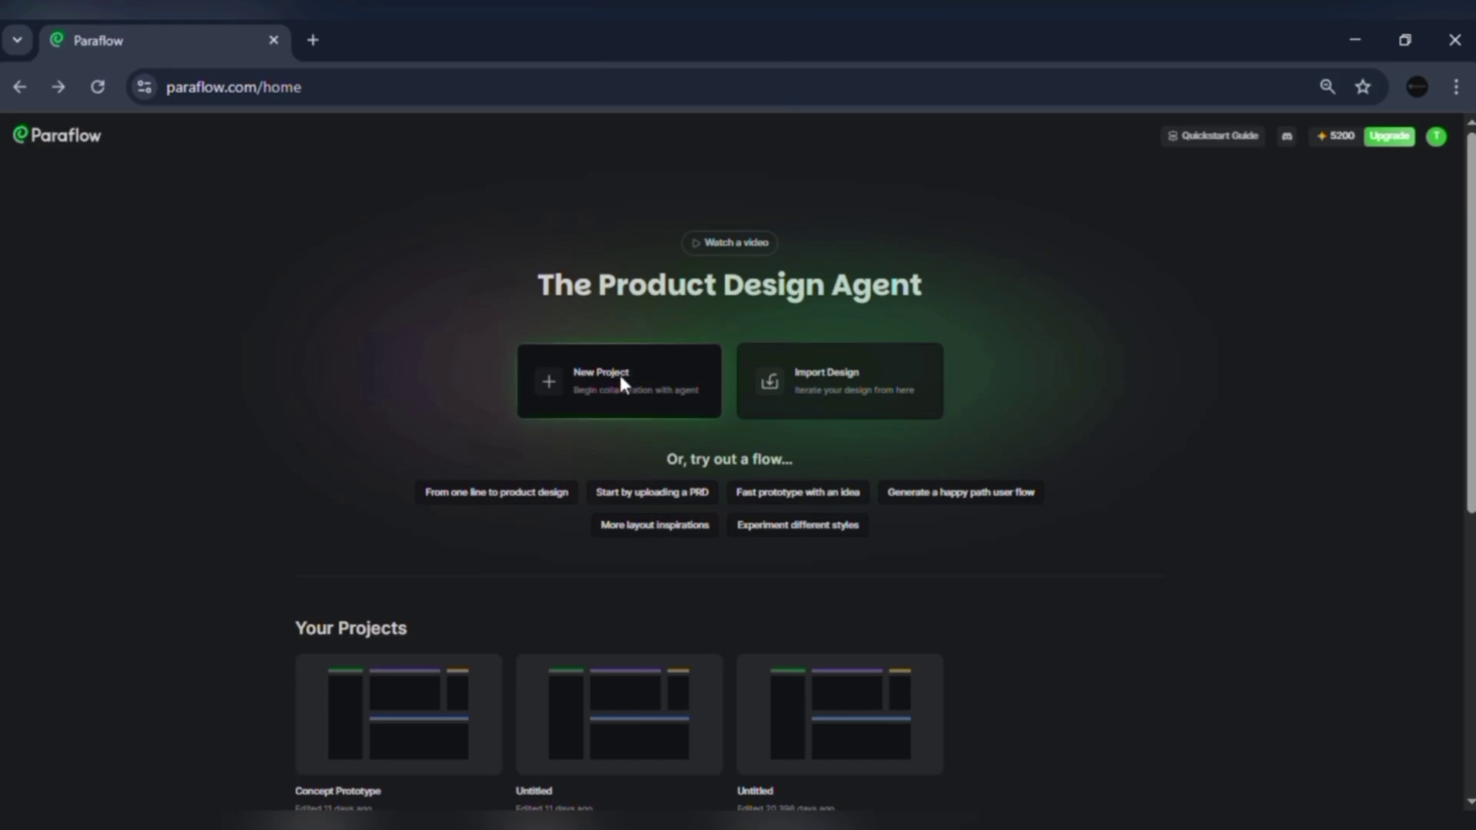
{"action": "left_click", "coordinate": [619, 375]}
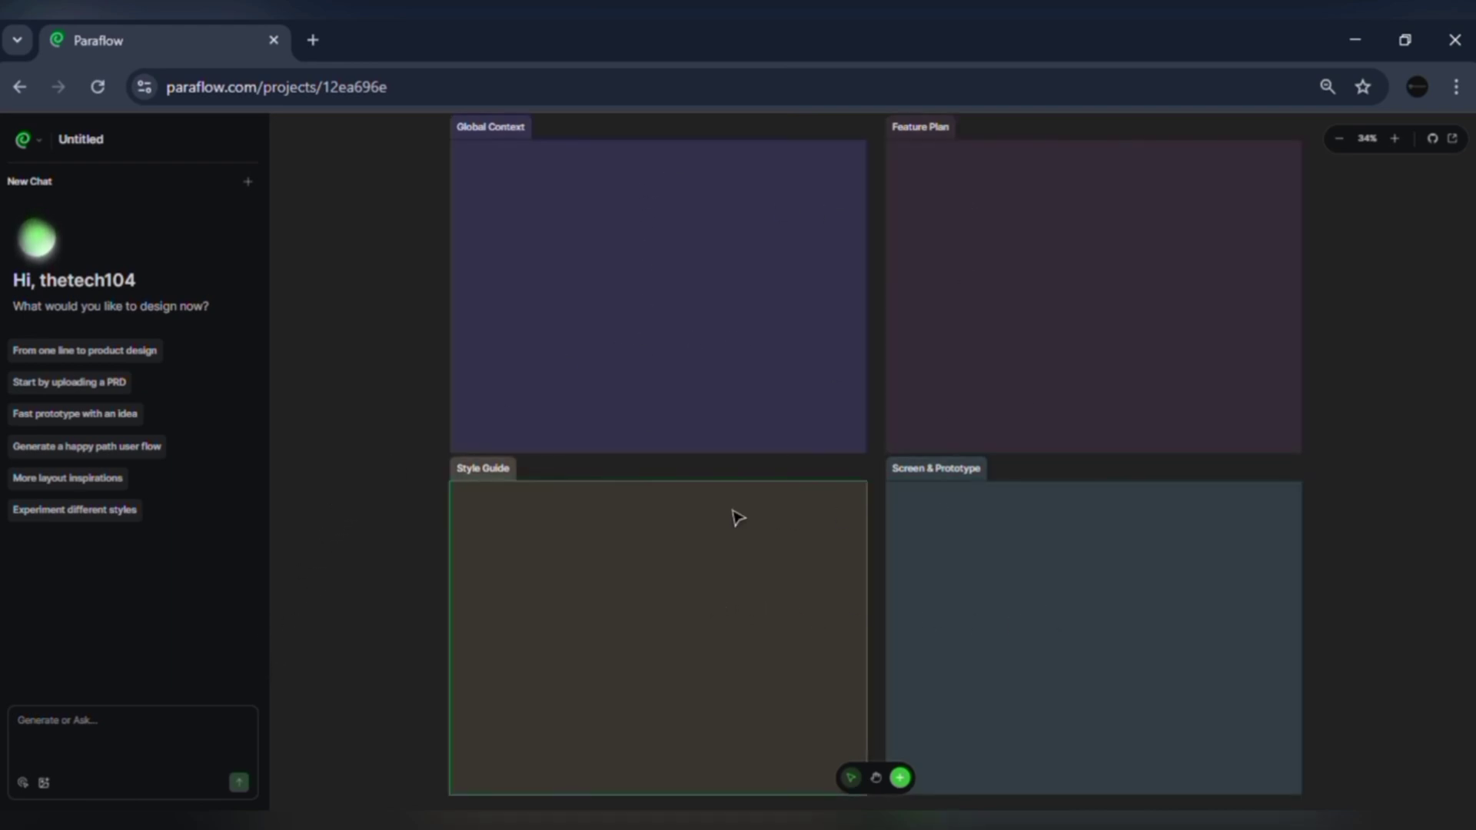
Ask the agent to design a mobile app for remote teams' short weekly retrospectives with a summary
{"action": "left_click", "coordinate": [65, 743]}
{"action": "type", "text": "designa mobile app that helps remote teams plan short weekly retrospectives, with a simple agenda, anonymous feedback, and a shareable"}
{"action": "key", "text": "BackSpace"}
{"action": "key", "text": "BackSpace"}
{"action": "key", "text": "BackSpace"}
{"action": "type", "text": "able summary"}
{"action": "key", "text": "Return"}
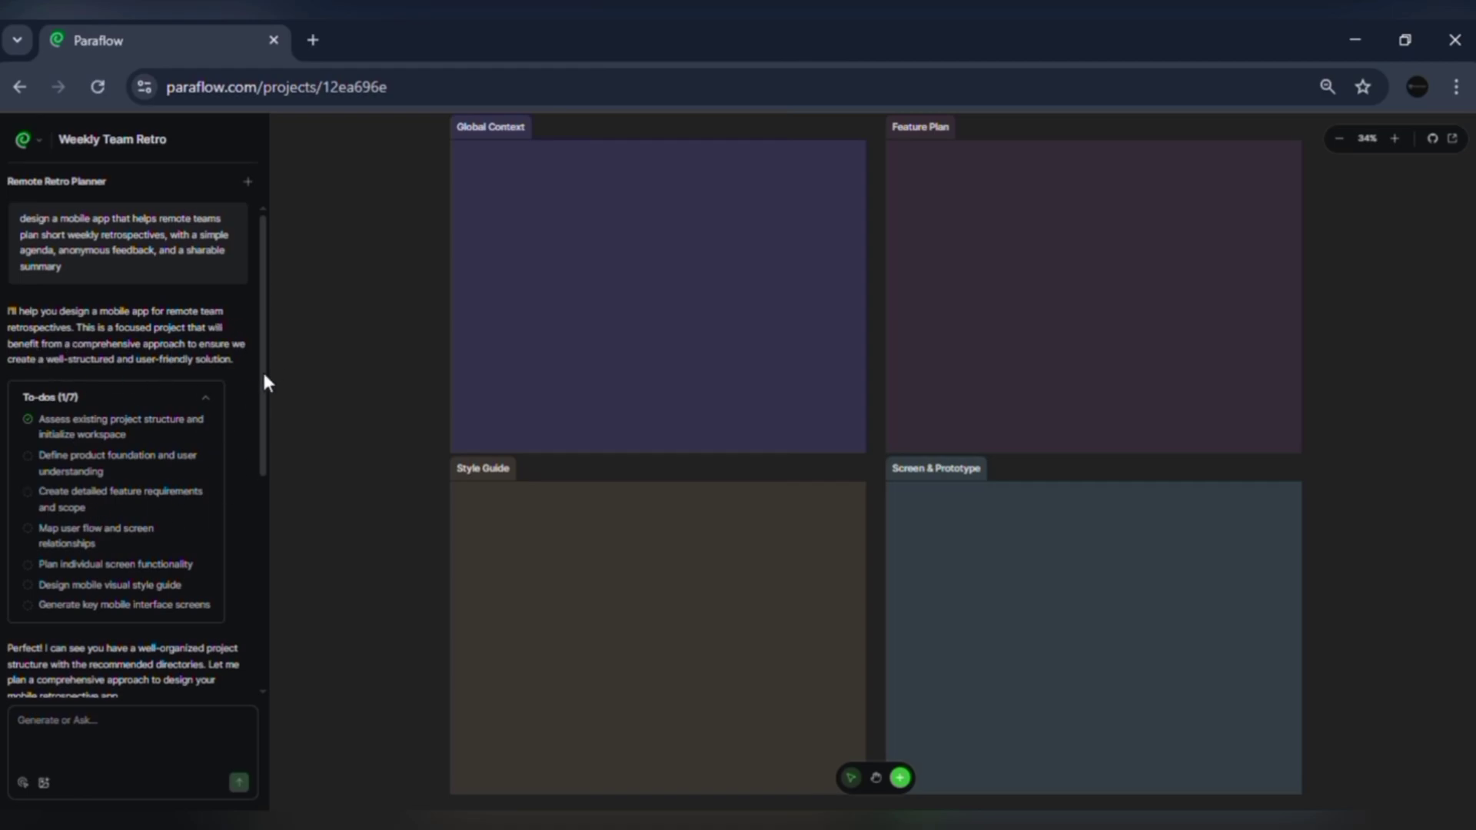
Read the agent's Project Plan and inspect the Global Context, Feature Plan, Screen and Style boards
{"action": "left_click_drag", "start_coordinate": [264, 369], "coordinate": [280, 582]}
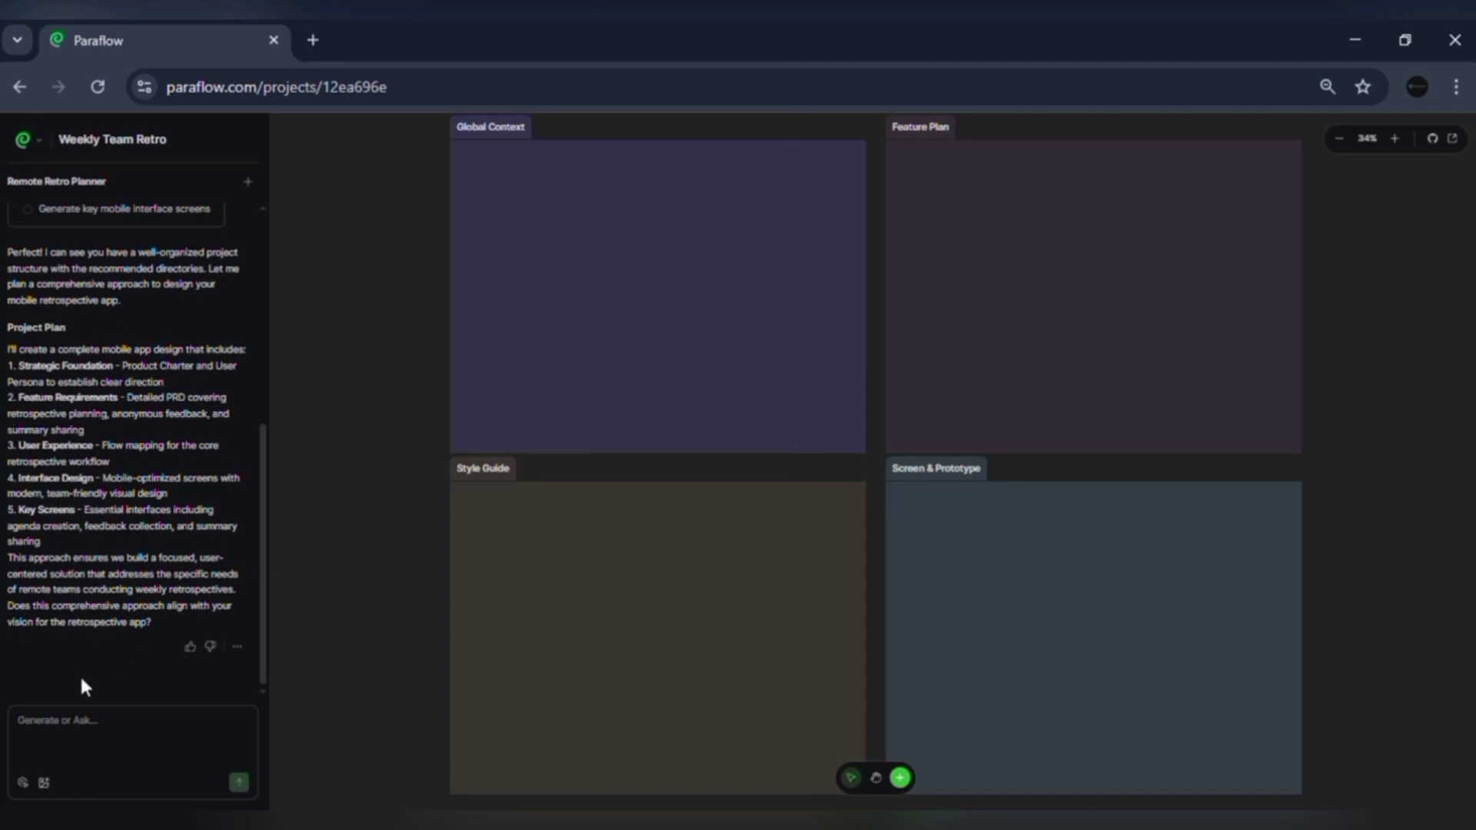
{"action": "left_click", "coordinate": [677, 359]}
{"action": "left_click", "coordinate": [948, 354]}
{"action": "left_click", "coordinate": [982, 567]}
{"action": "left_click", "coordinate": [773, 584]}
{"action": "left_click", "coordinate": [311, 709]}
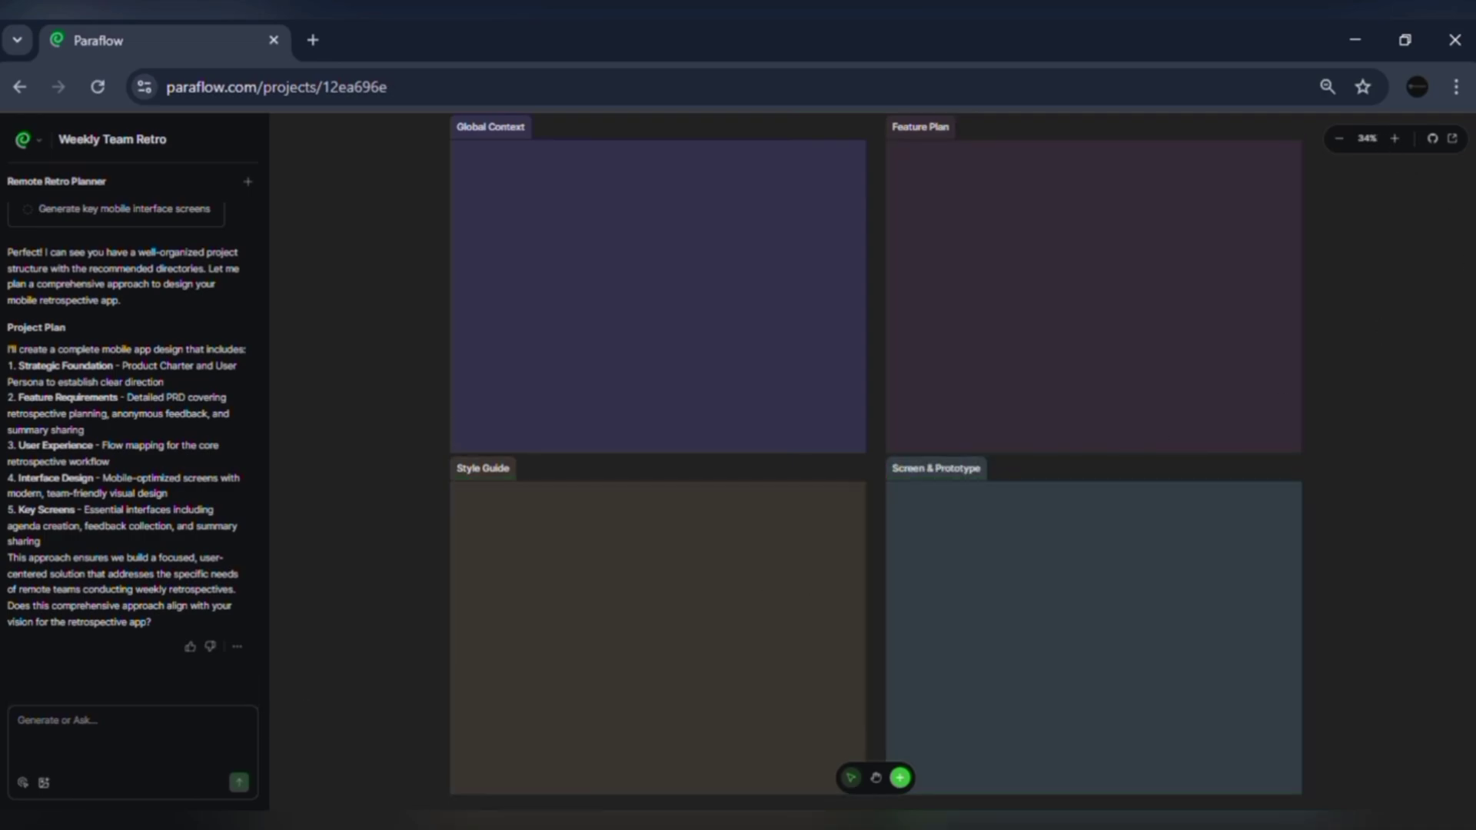
{"action": "left_click", "coordinate": [164, 742]}
Approve the plan with 'yes', then request sign-up, create-retro and share-summary user flows
{"action": "type", "text": "yes"}
{"action": "left_click", "coordinate": [239, 782]}
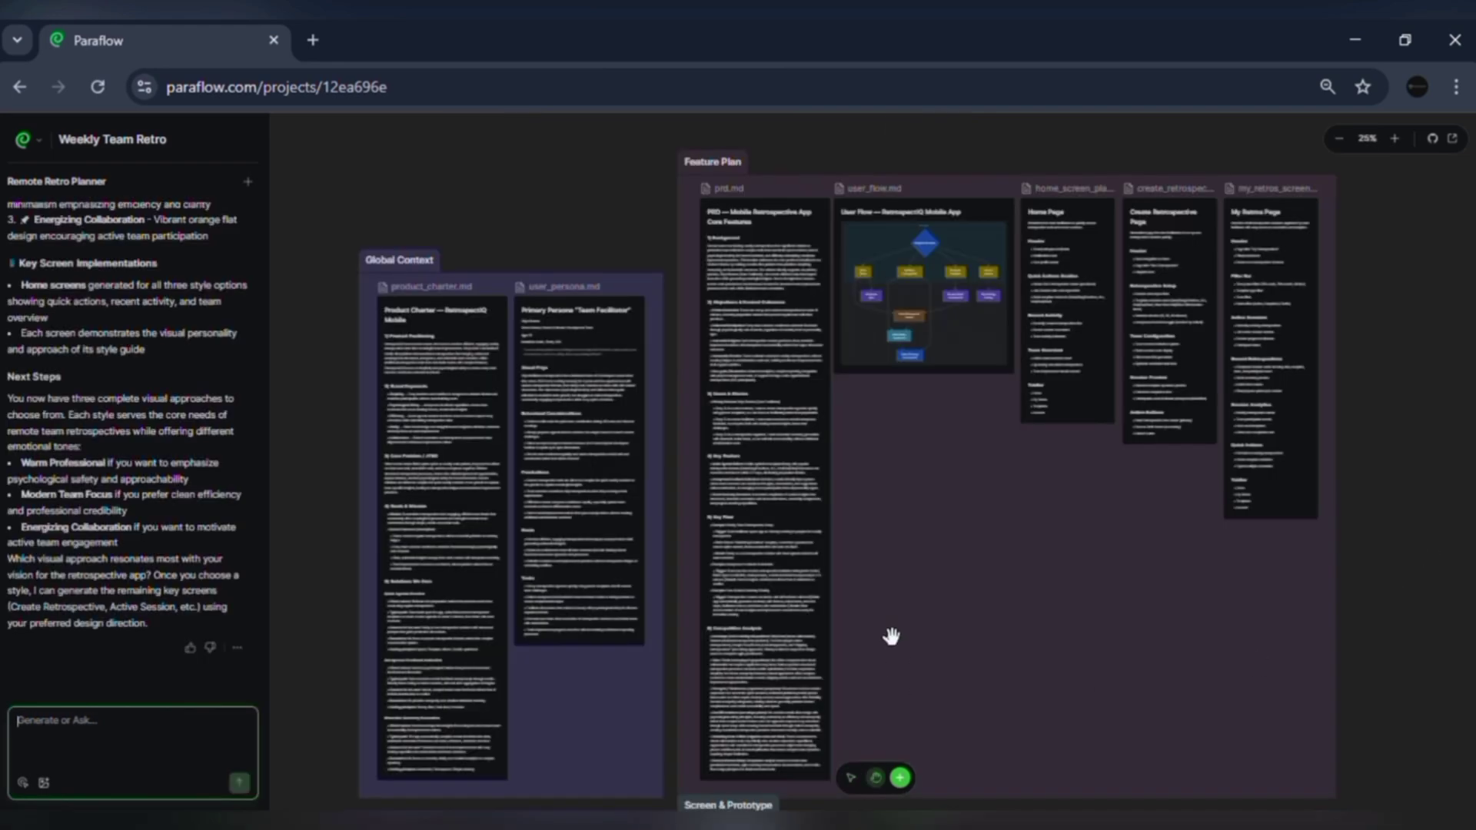
{"action": "left_click", "coordinate": [134, 735]}
{"action": "type", "text": "q"}
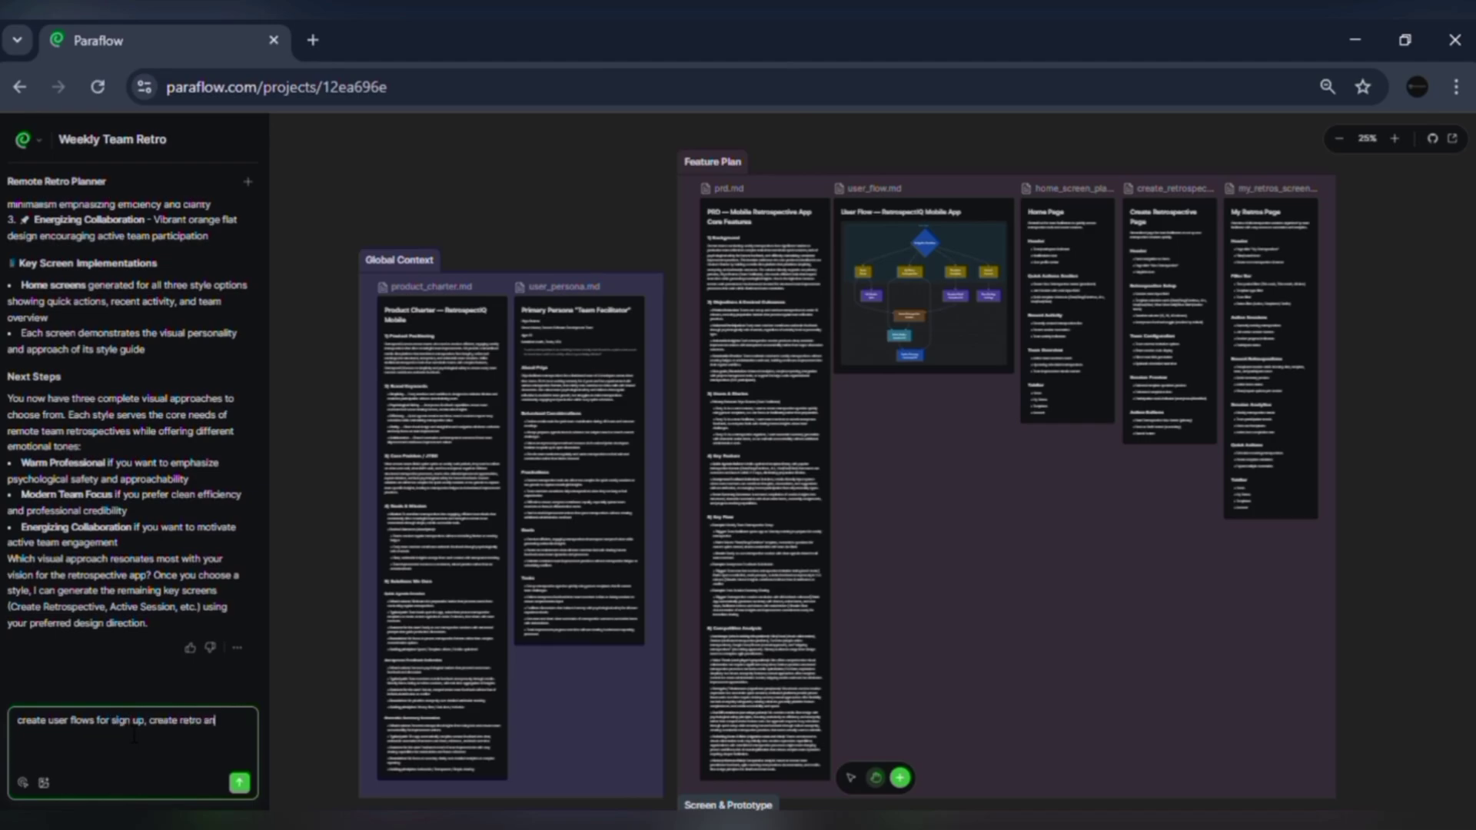
{"action": "key", "text": "Return"}
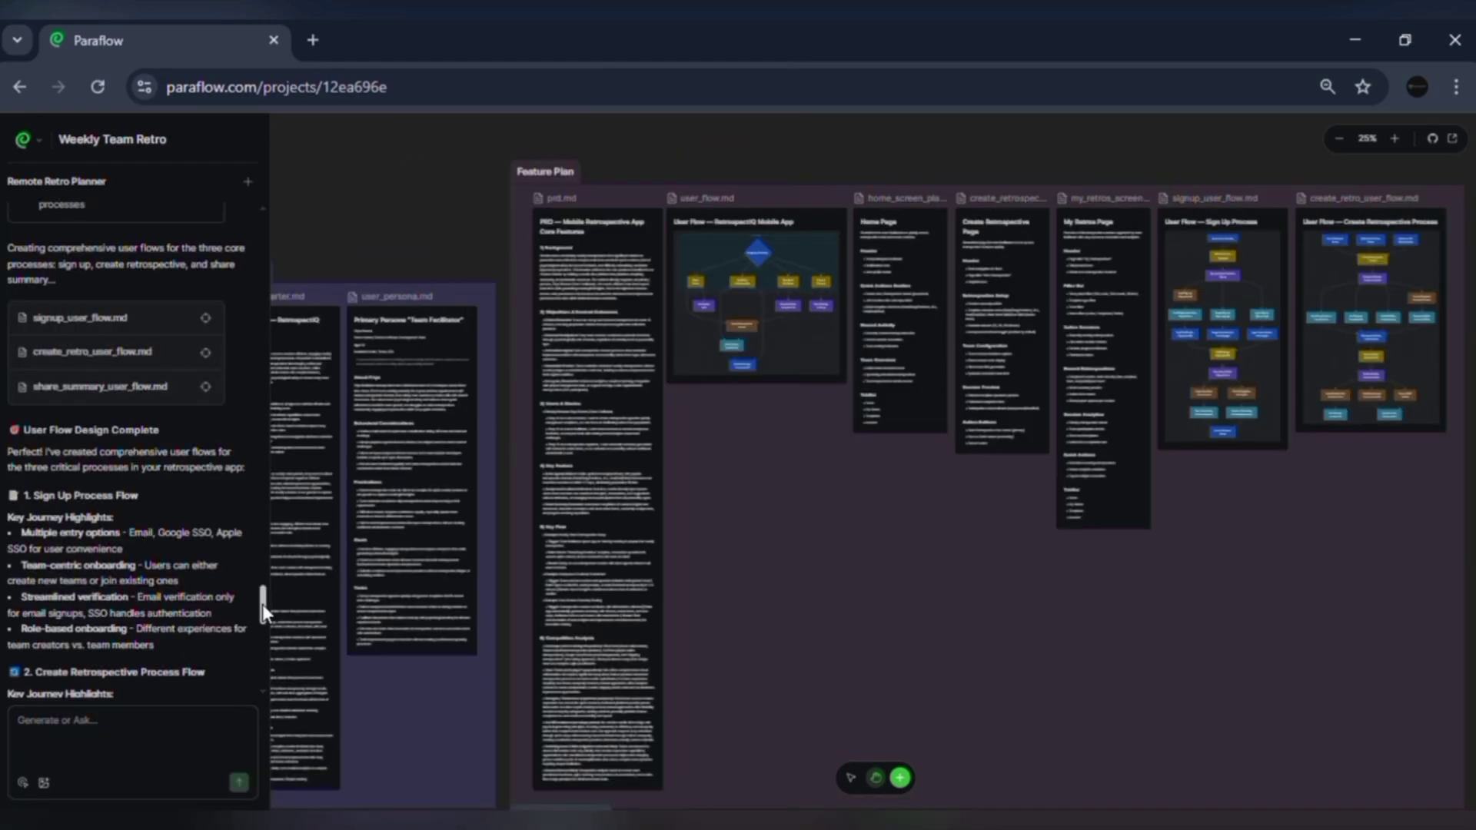
{"action": "left_click_drag", "start_coordinate": [261, 604], "coordinate": [261, 681]}
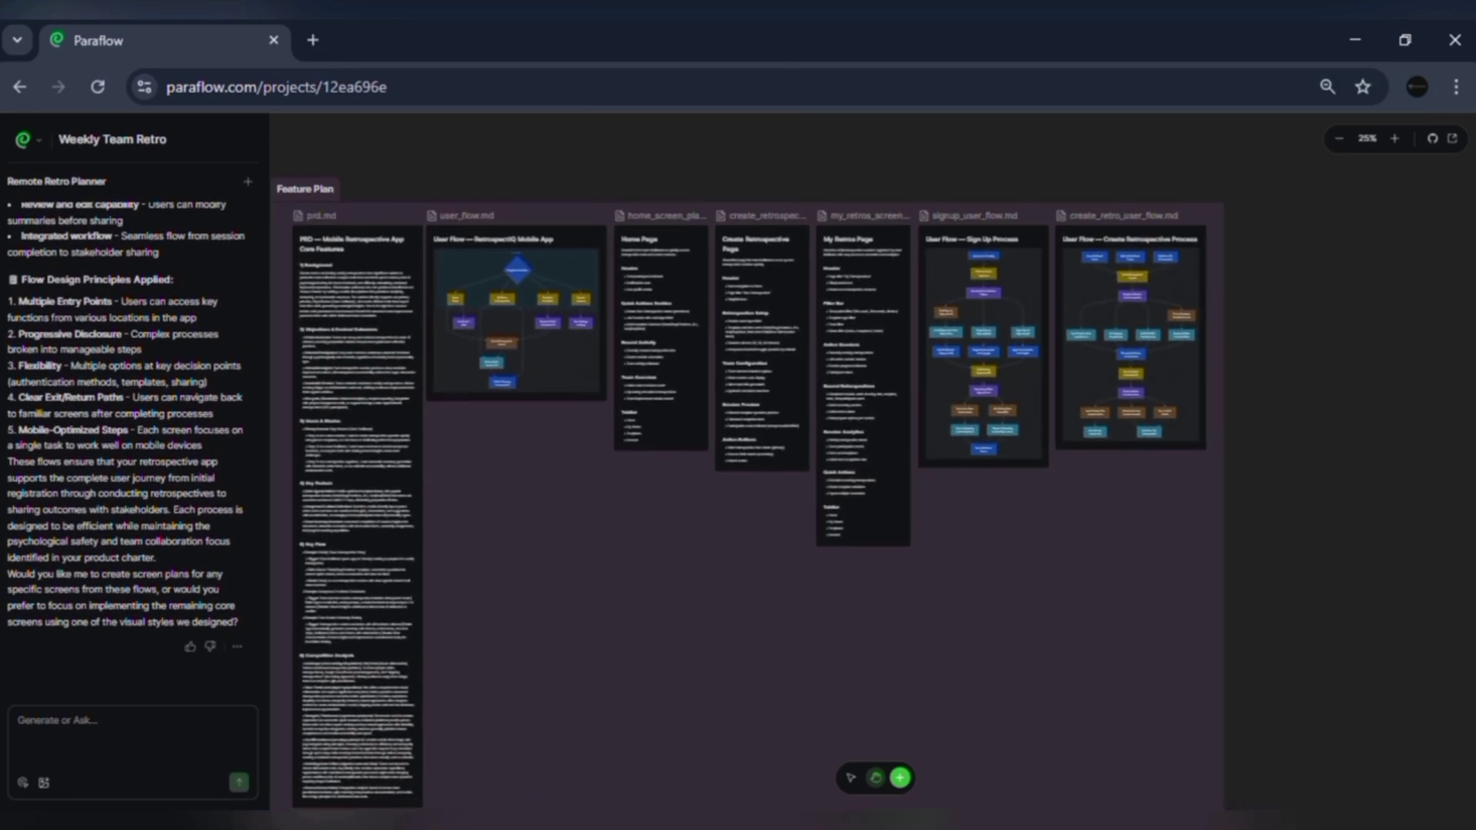
Move the signup_user_flow.md card down below the document row
{"action": "left_click", "coordinate": [851, 778]}
{"action": "left_click", "coordinate": [989, 276]}
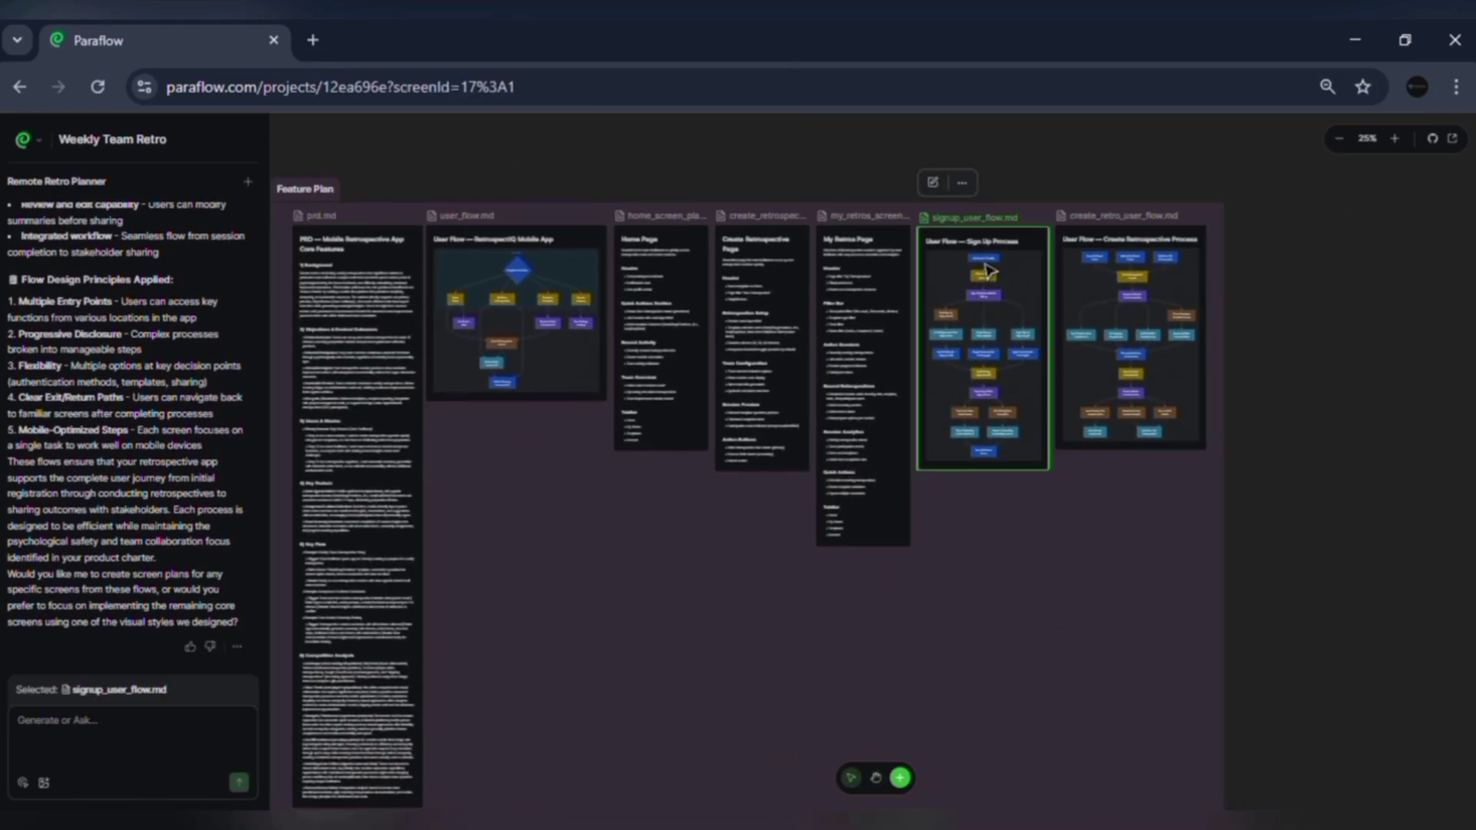
{"action": "left_click_drag", "start_coordinate": [987, 269], "coordinate": [994, 555]}
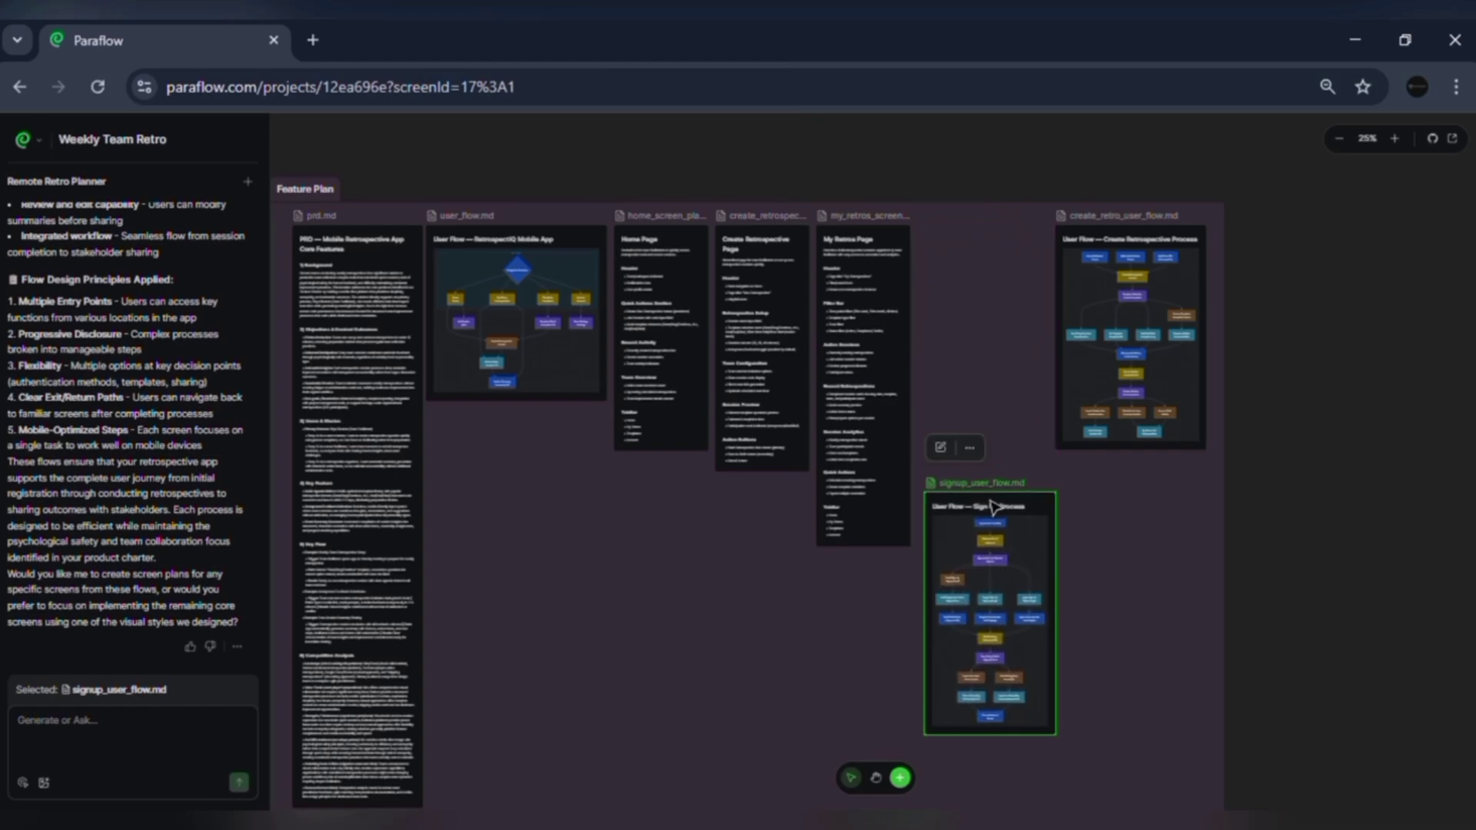
Edit its markdown, shortening 'Sign Up Journey' to 'Sign Up', and save
{"action": "left_click", "coordinate": [969, 448]}
{"action": "left_click", "coordinate": [941, 447]}
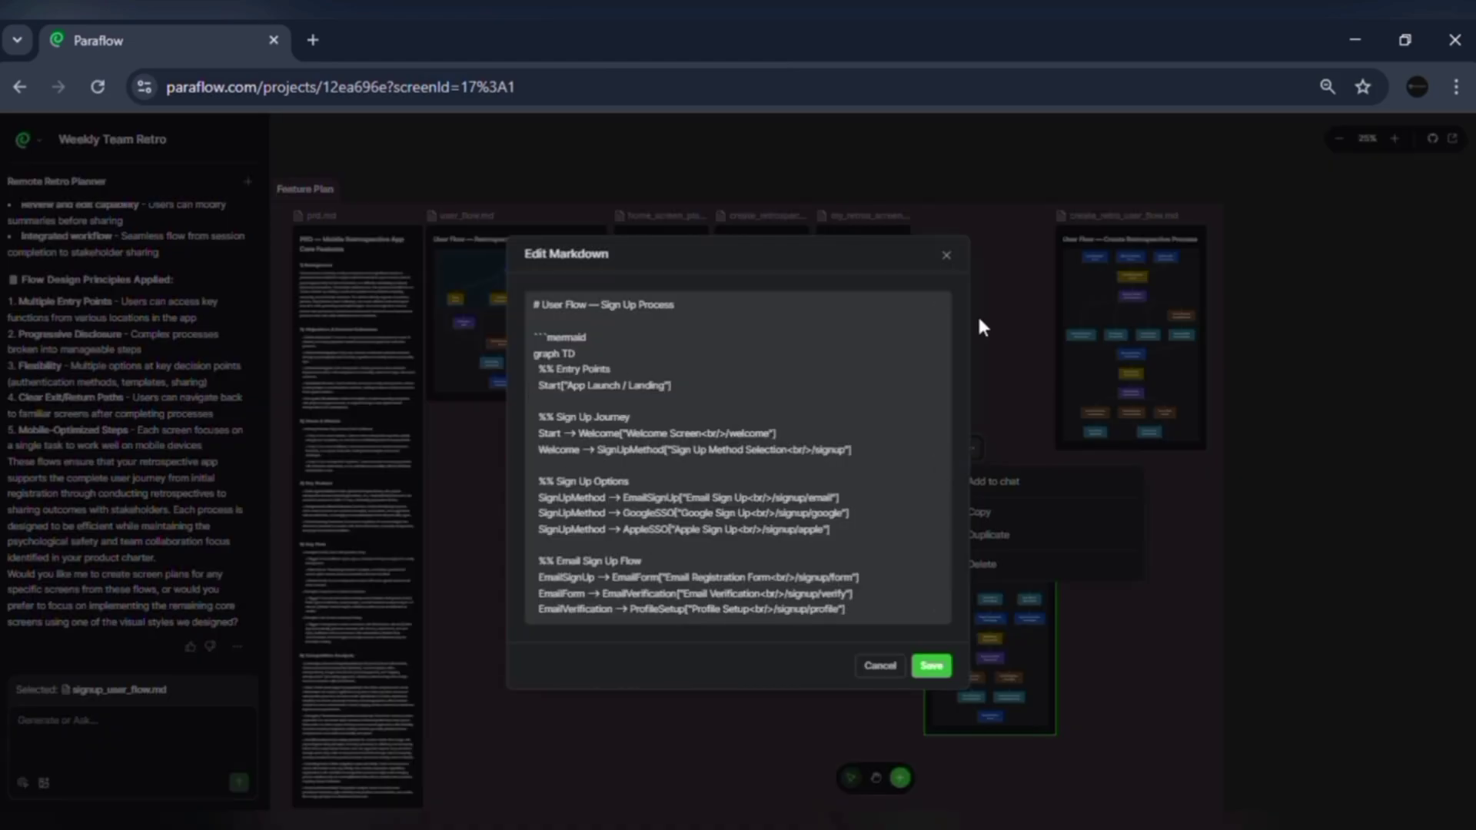
{"action": "scroll", "coordinate": [938, 389], "scroll_direction": "down", "scroll_amount": 2}
{"action": "scroll", "coordinate": [939, 389], "scroll_direction": "up", "scroll_amount": 2}
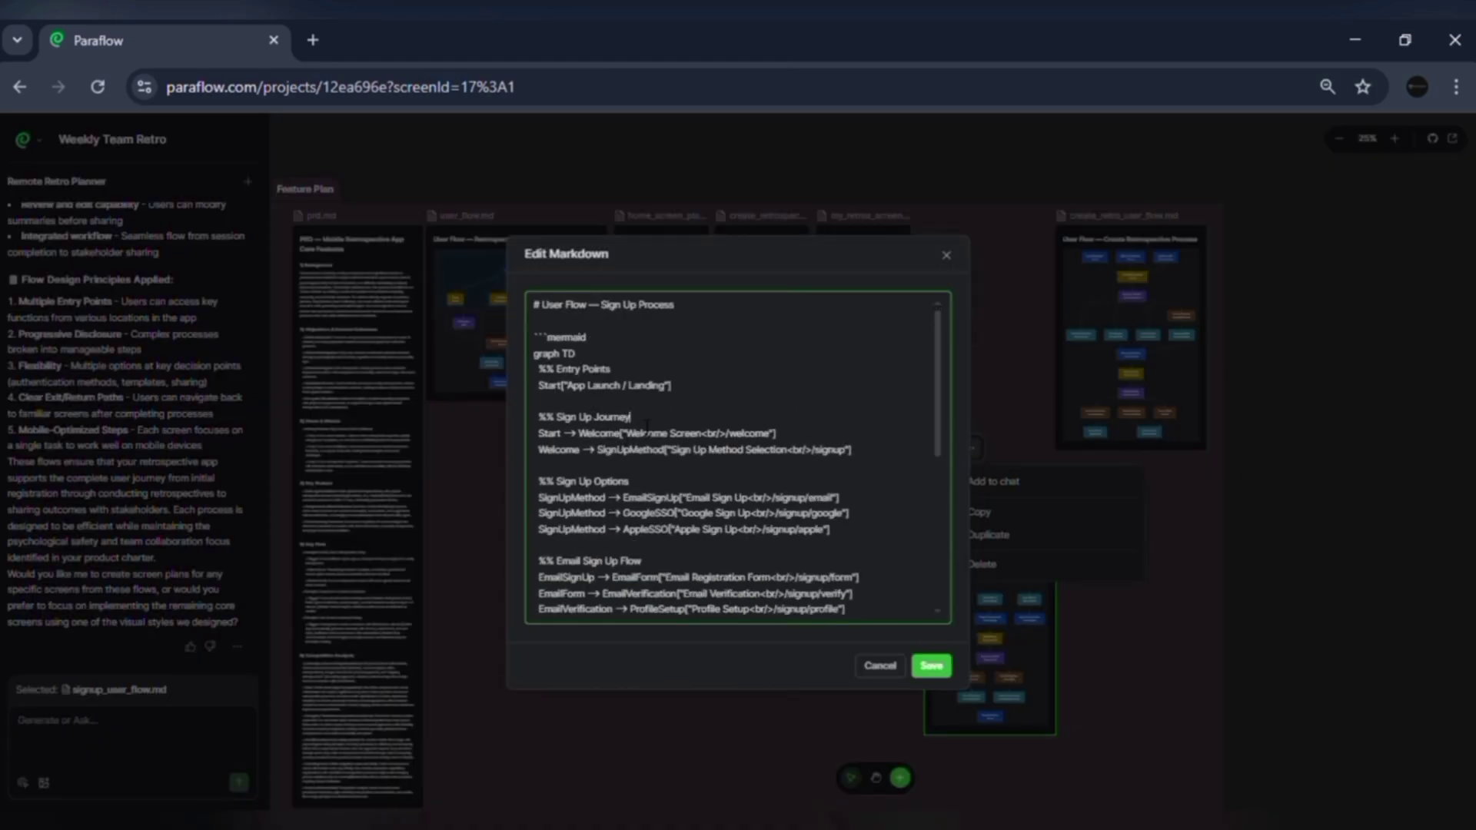
{"action": "left_click", "coordinate": [929, 670]}
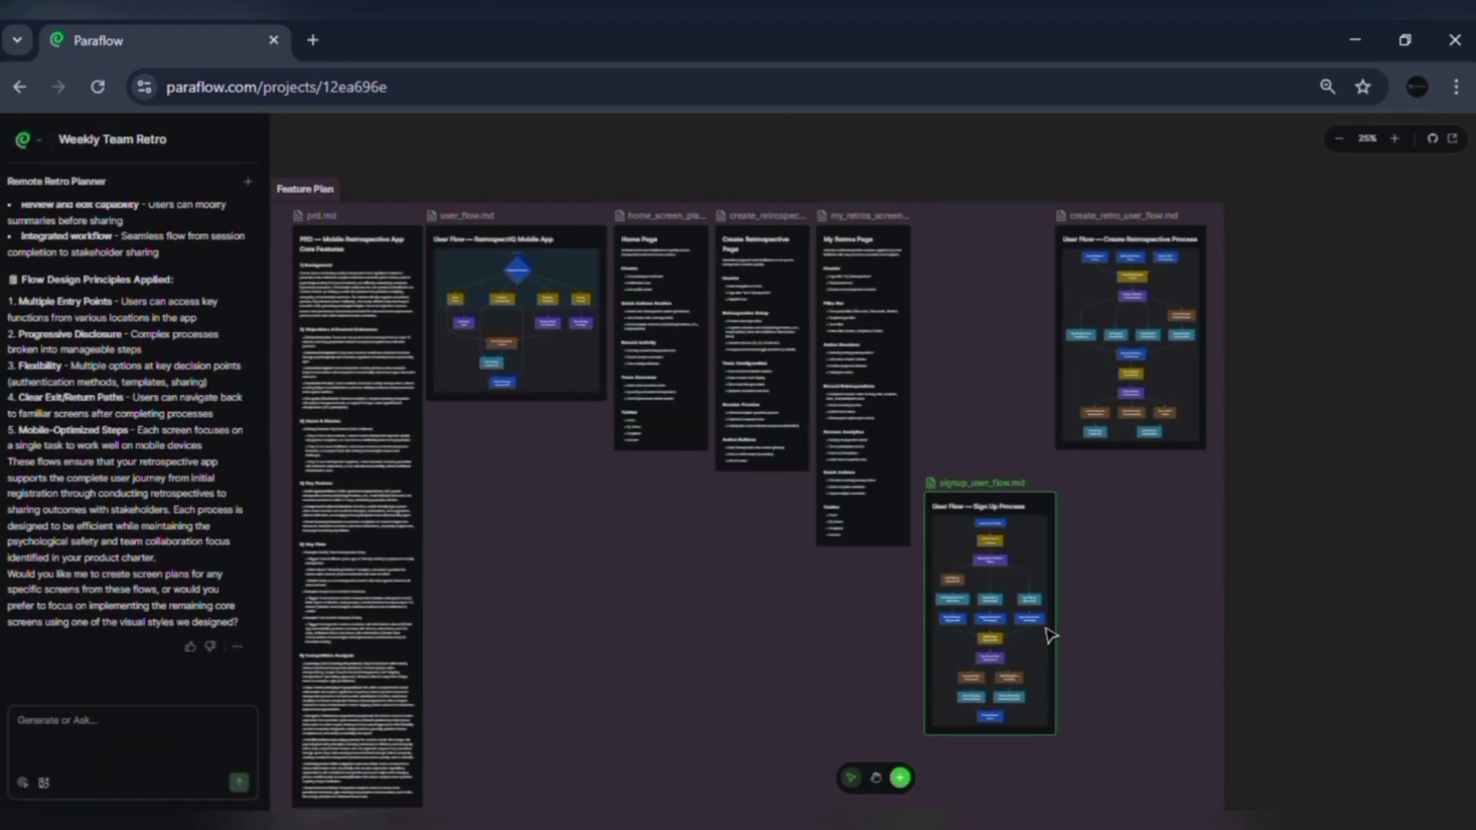
{"action": "left_click", "coordinate": [1153, 338]}
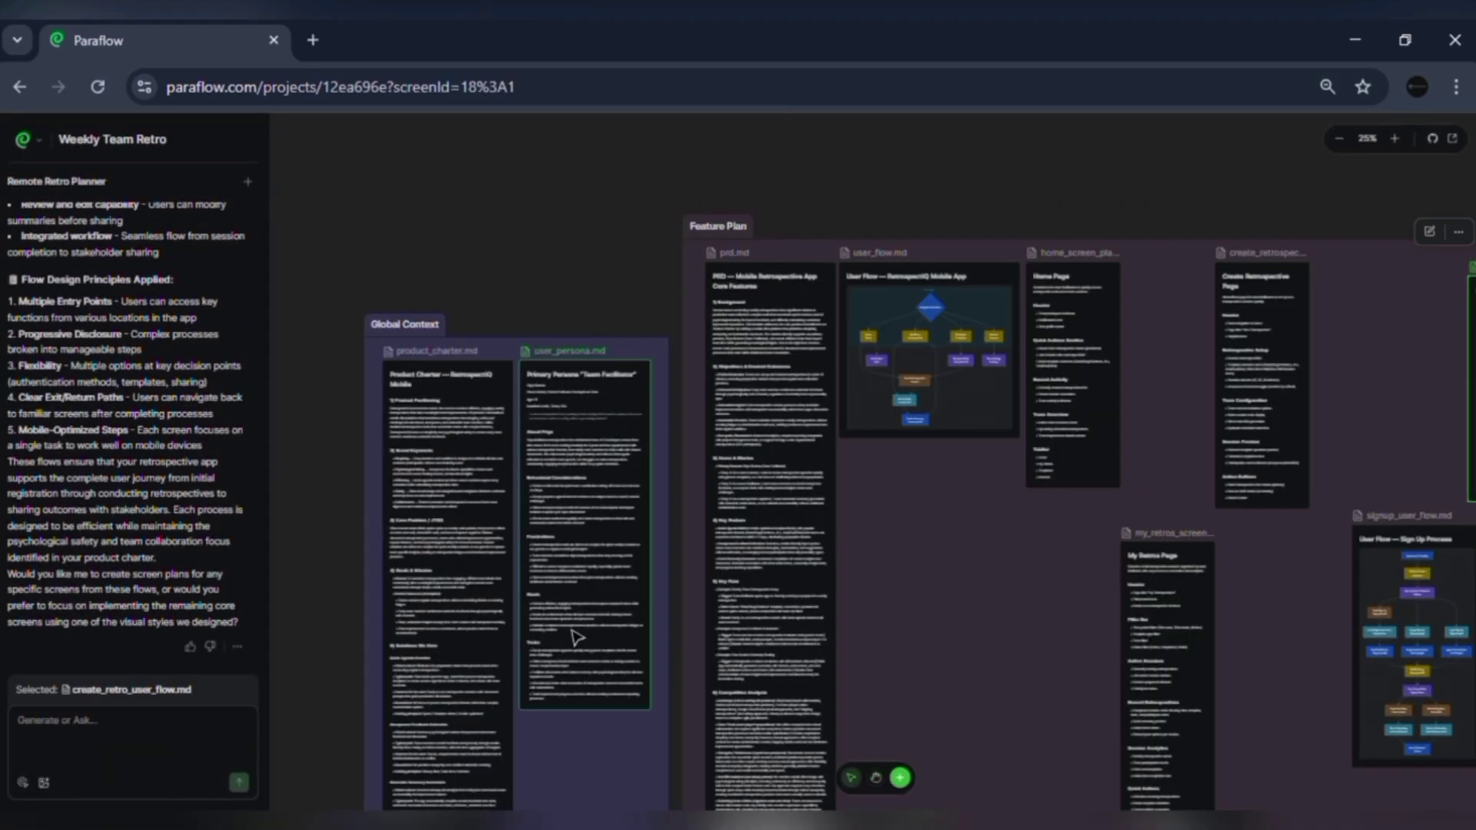
Nudge prd.md slightly left into alignment and scroll the chat to the front-end code reply
{"action": "left_click", "coordinate": [589, 737]}
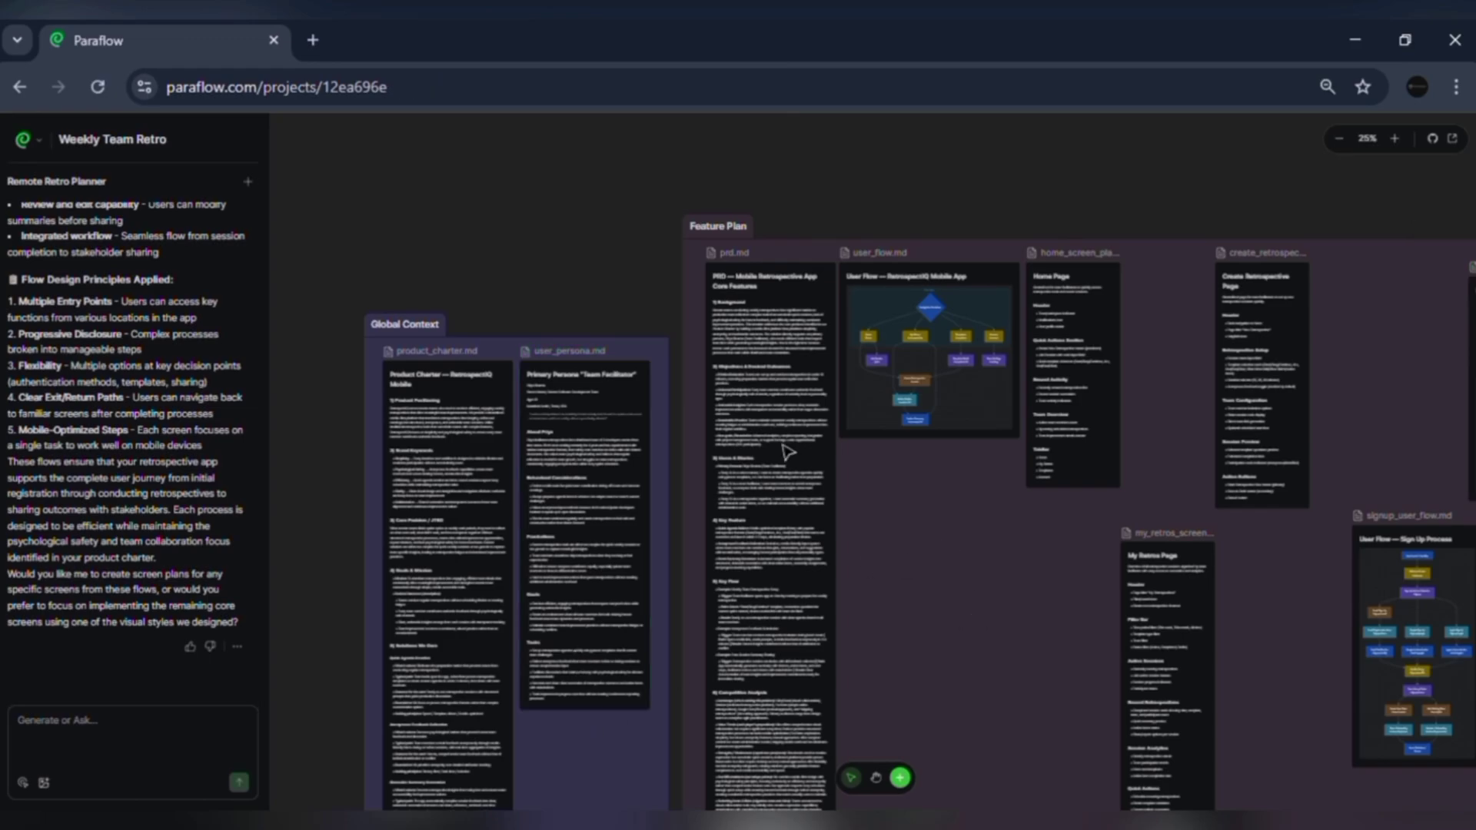
{"action": "left_click", "coordinate": [761, 327]}
{"action": "left_click_drag", "start_coordinate": [822, 331], "coordinate": [803, 331]}
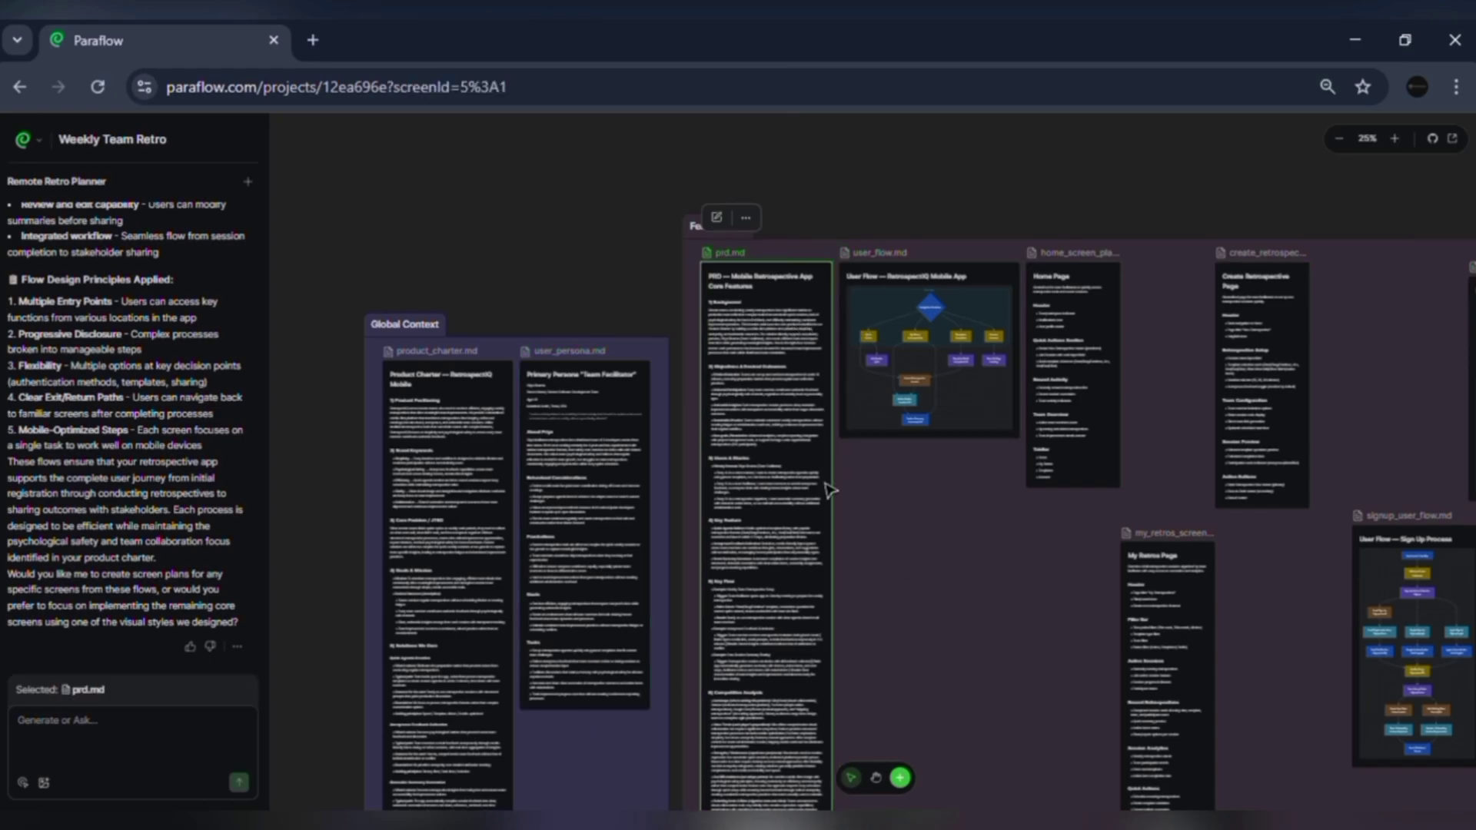
{"action": "left_click", "coordinate": [876, 777]}
{"action": "scroll", "coordinate": [923, 538], "scroll_direction": "down", "scroll_amount": 5}
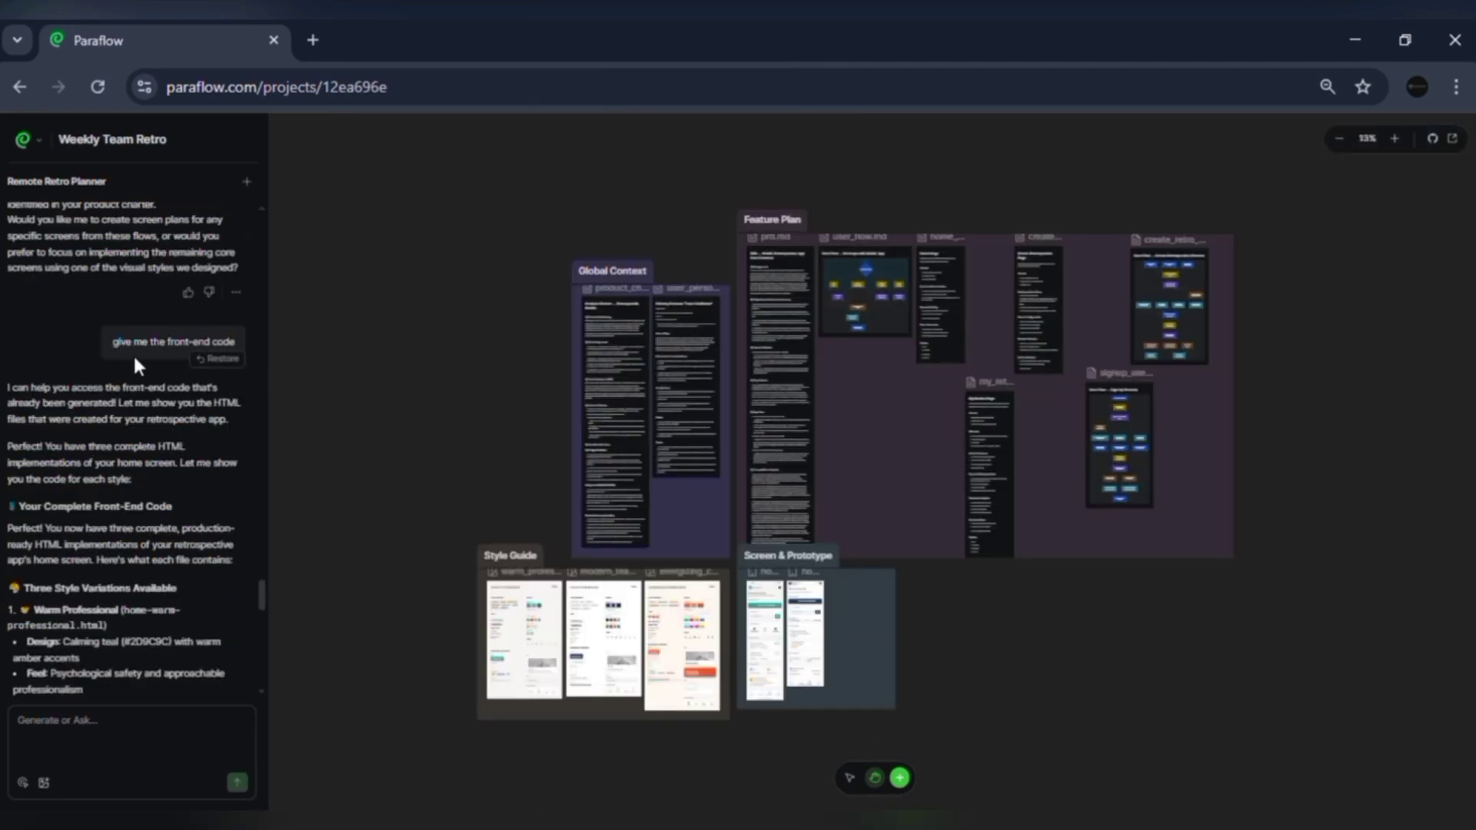
{"action": "left_click_drag", "start_coordinate": [264, 584], "coordinate": [262, 676]}
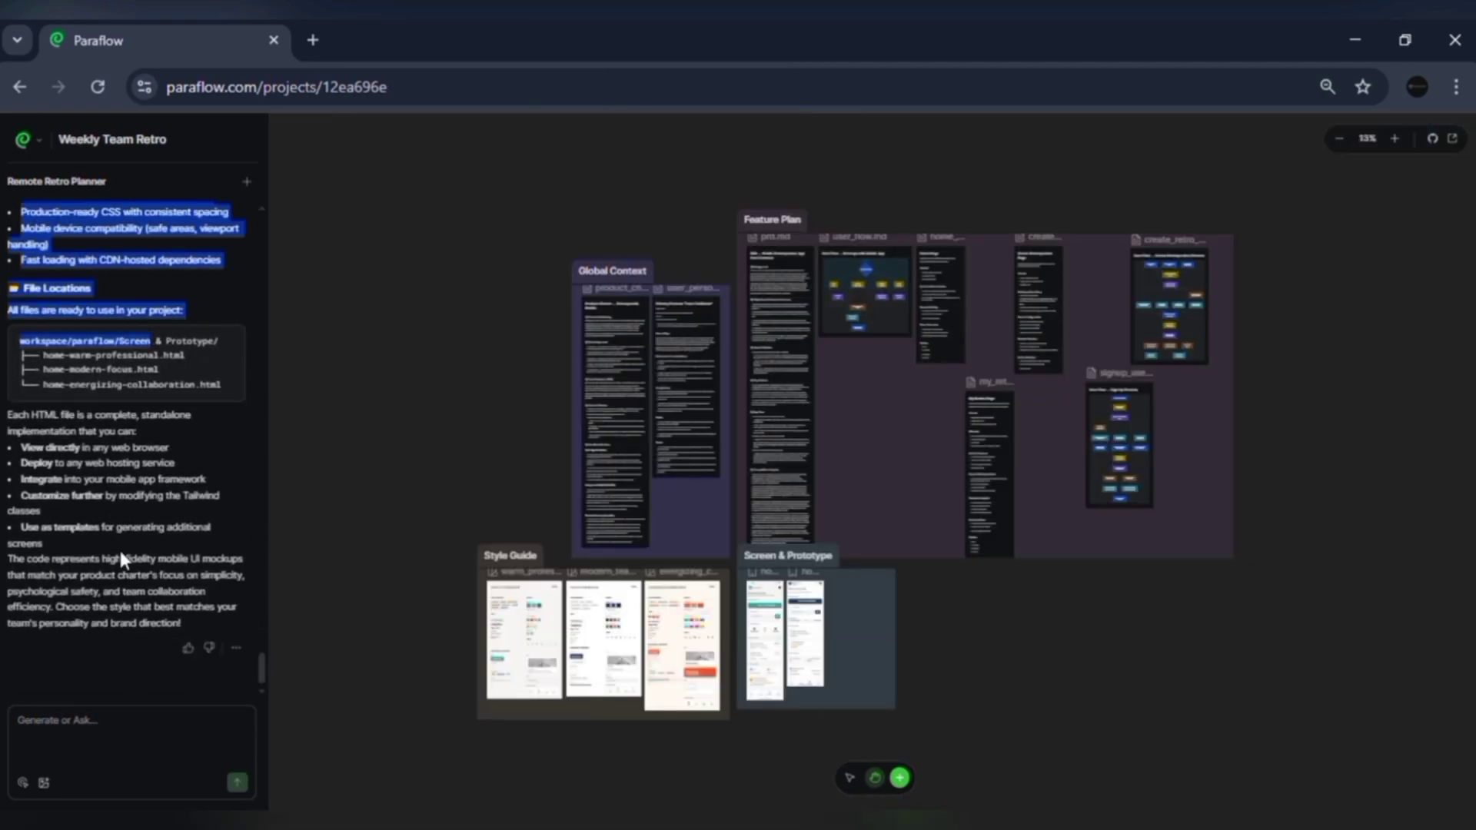
Connect the project to a GitHub account
{"action": "left_click", "coordinate": [1432, 139]}
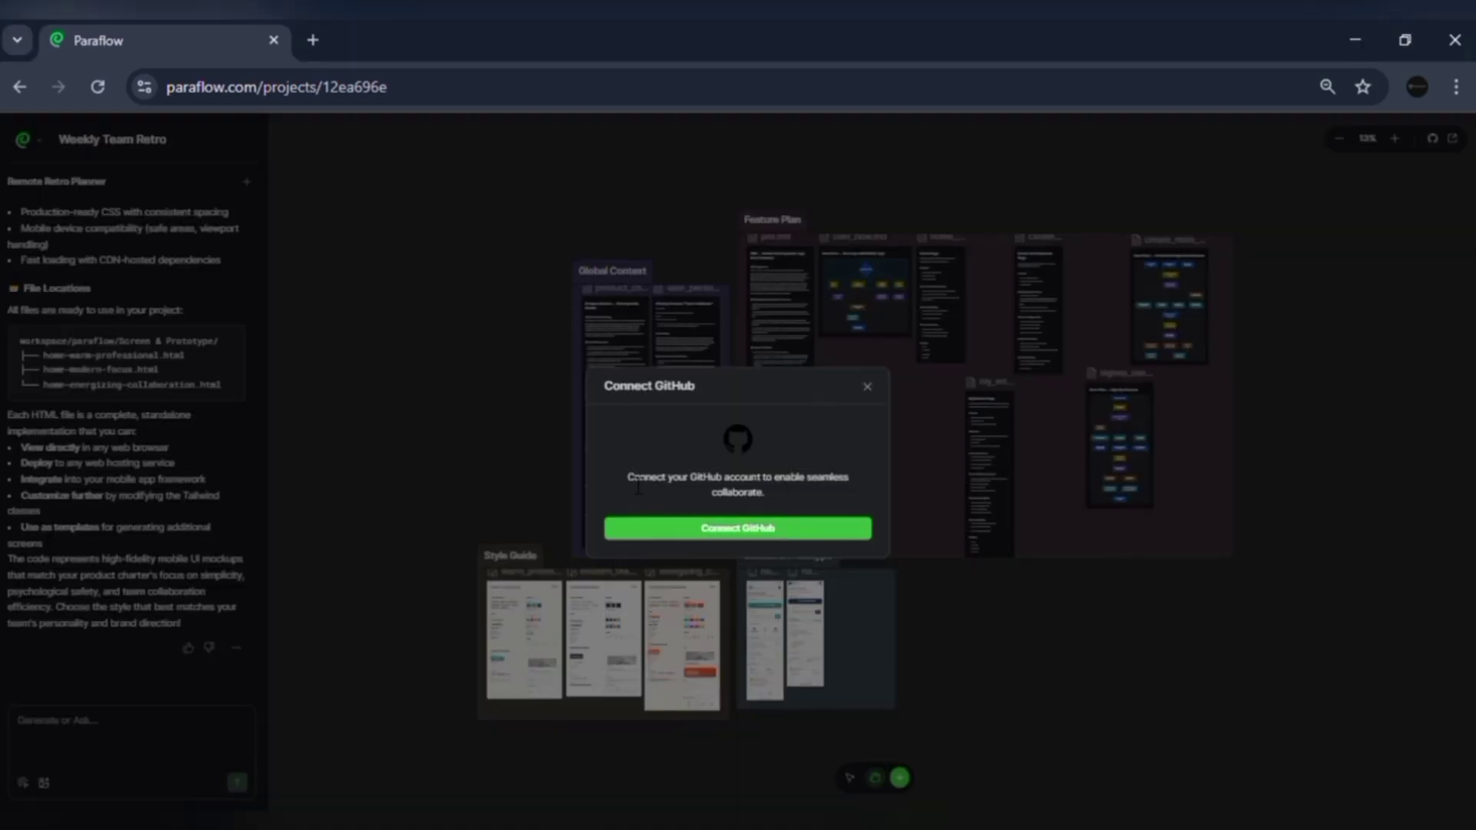
{"action": "left_click", "coordinate": [701, 531]}
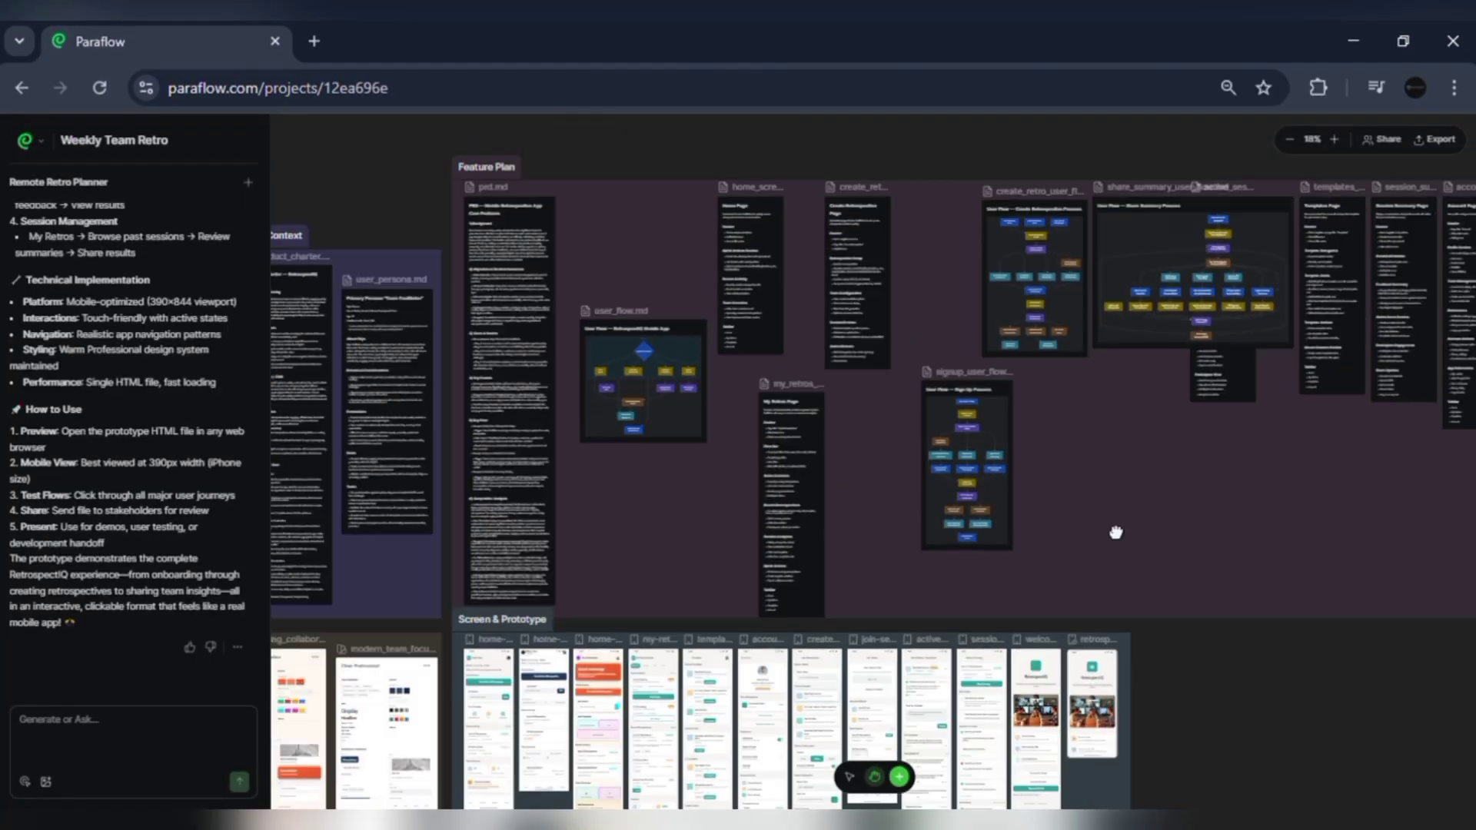
{"action": "left_click_drag", "start_coordinate": [1104, 537], "coordinate": [974, 585]}
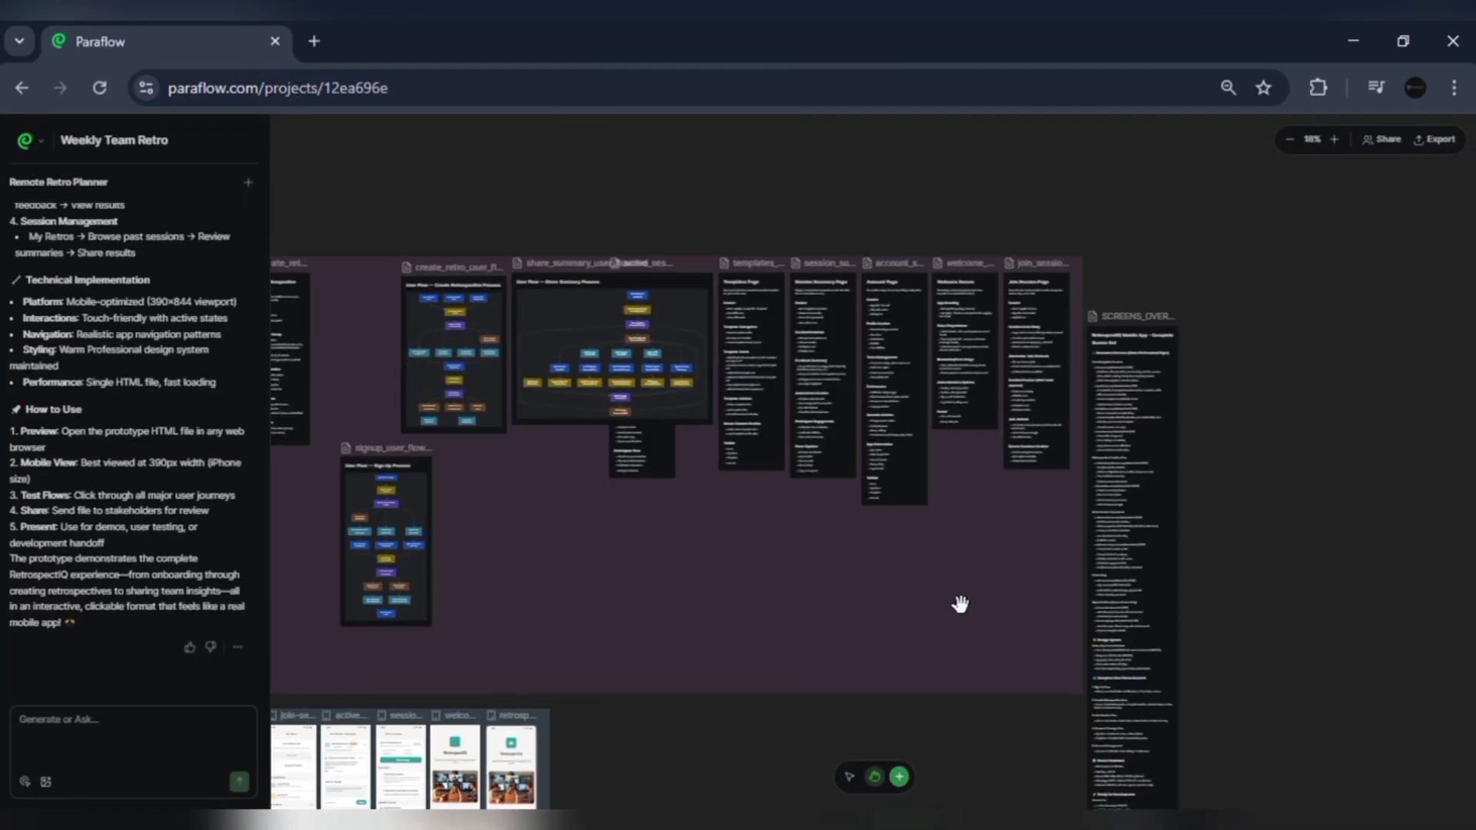
{"action": "scroll", "coordinate": [961, 604], "scroll_direction": "up", "scroll_amount": 5}
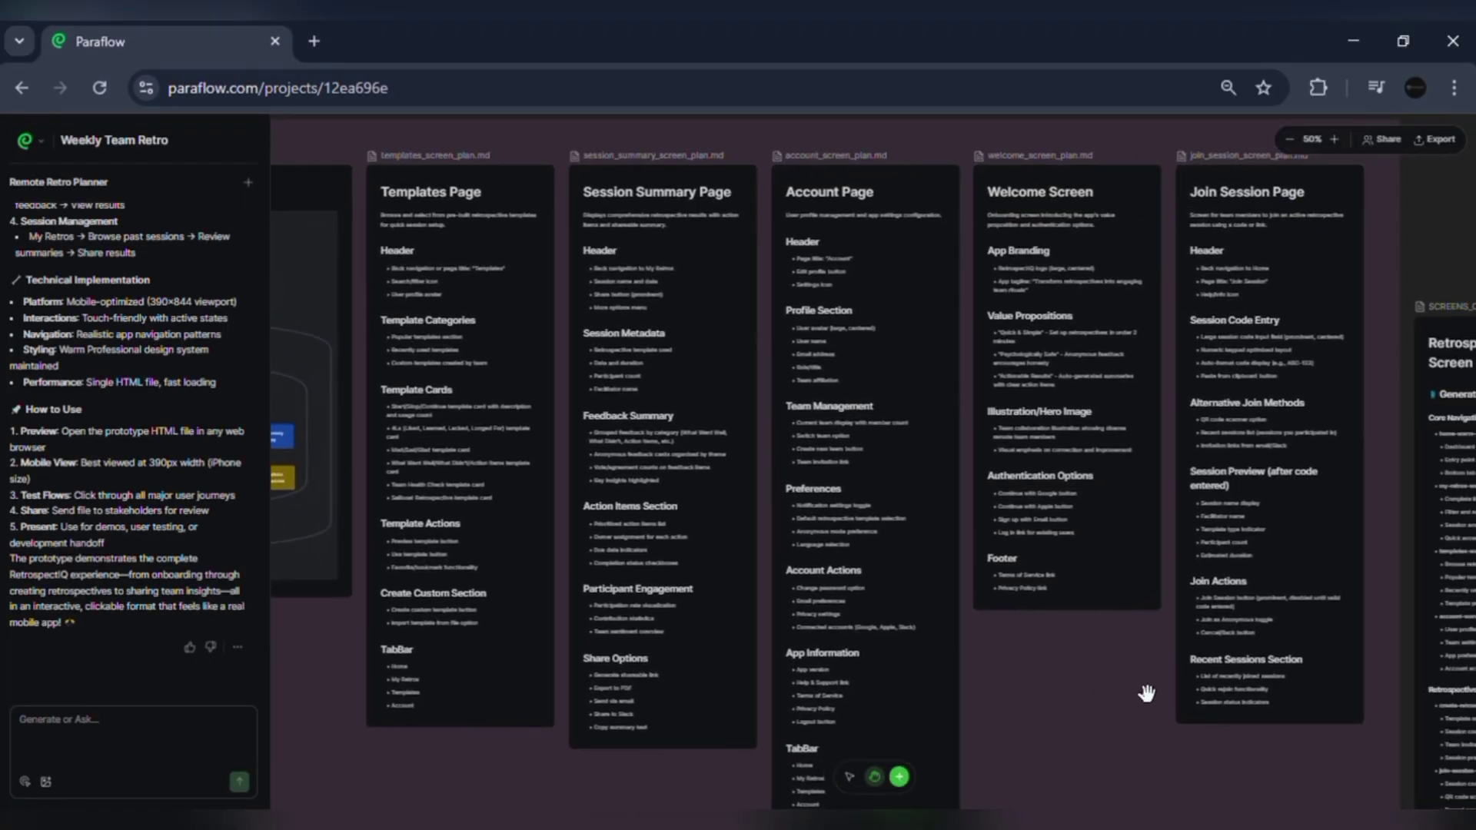
{"action": "scroll", "coordinate": [1226, 689], "scroll_direction": "down", "scroll_amount": 5}
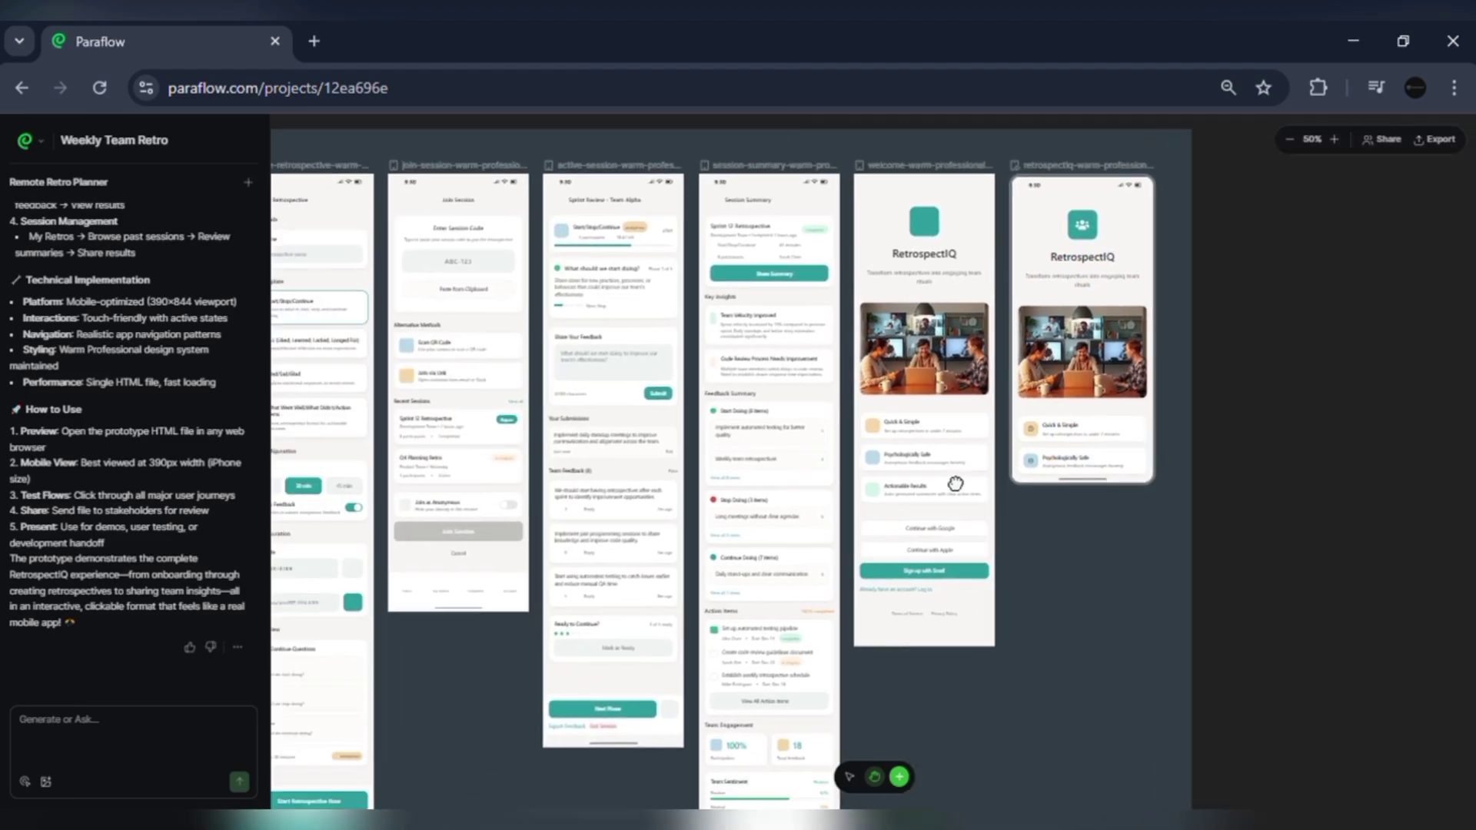
{"action": "left_click_drag", "start_coordinate": [1014, 366], "coordinate": [957, 579]}
{"action": "scroll", "coordinate": [957, 579], "scroll_direction": "left", "scroll_amount": 10}
{"action": "scroll", "coordinate": [831, 598], "scroll_direction": "right", "scroll_amount": 10}
{"action": "scroll", "coordinate": [817, 701], "scroll_direction": "up", "scroll_amount": 3}
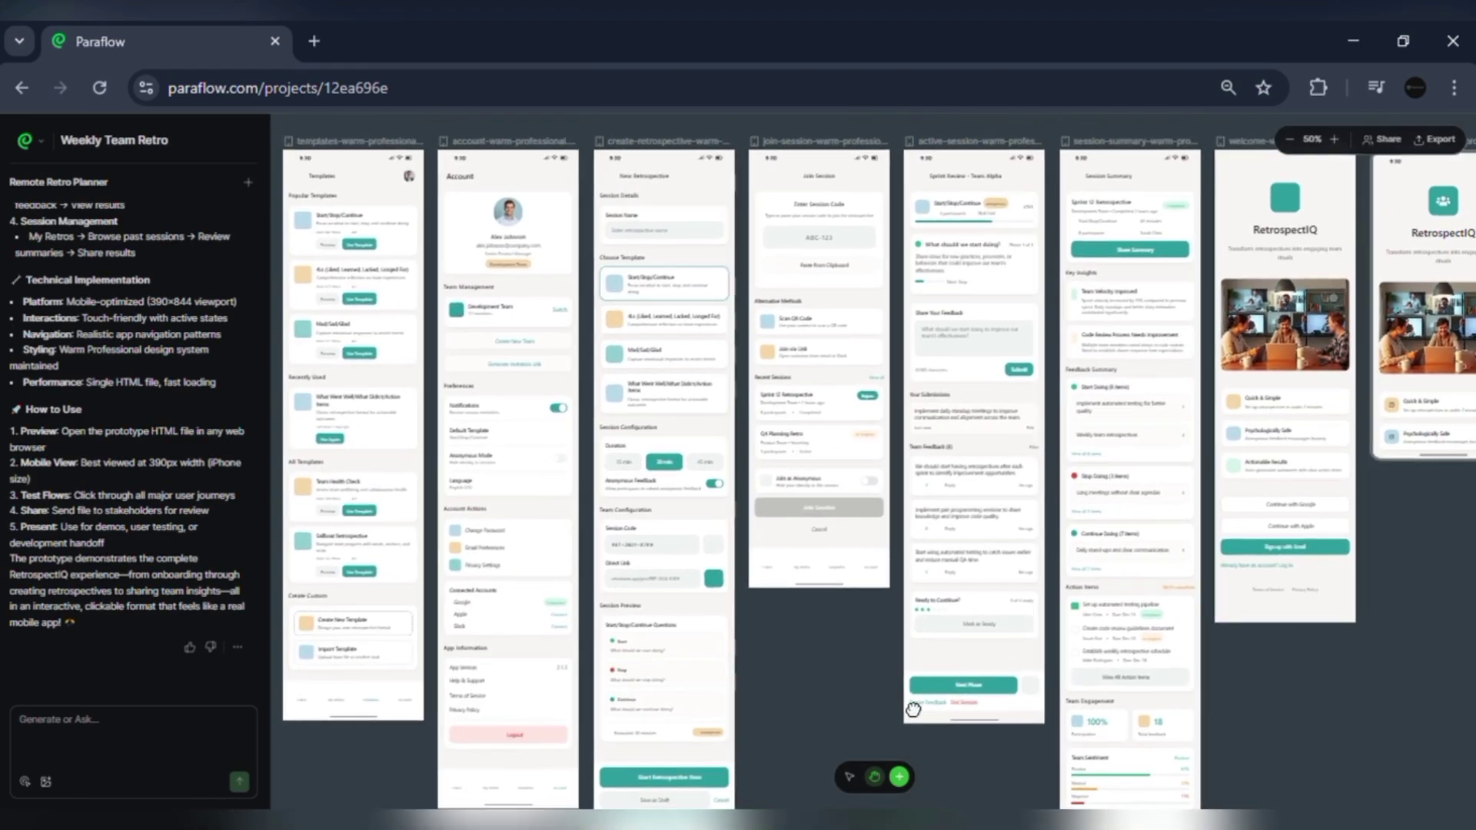
{"action": "scroll", "coordinate": [1295, 675], "scroll_direction": "up", "scroll_amount": 5}
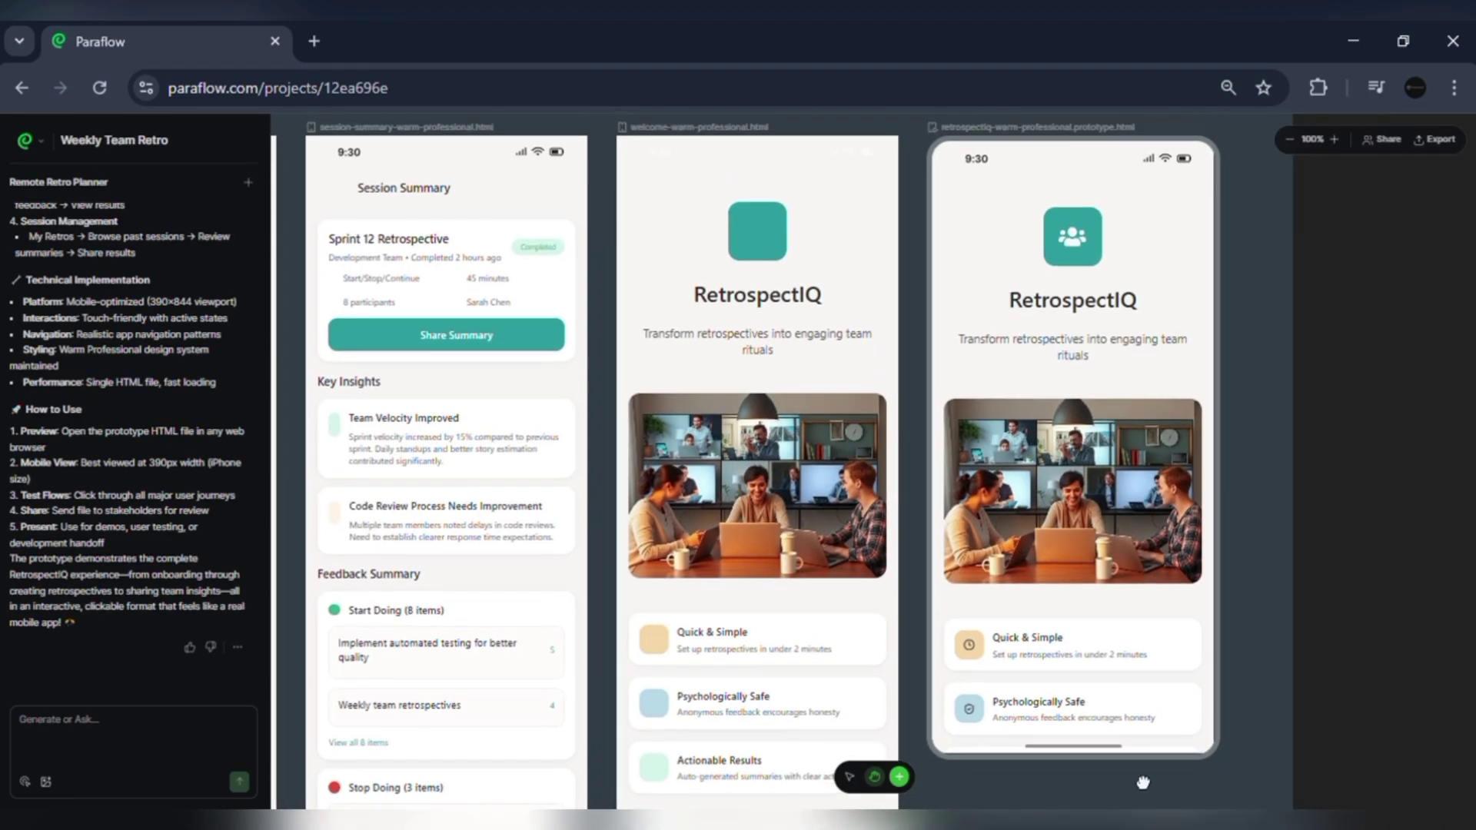
{"action": "scroll", "coordinate": [1138, 494], "scroll_direction": "down", "scroll_amount": 7}
{"action": "scroll", "coordinate": [1041, 652], "scroll_direction": "up", "scroll_amount": 4}
{"action": "scroll", "coordinate": [1041, 653], "scroll_direction": "left", "scroll_amount": 3}
{"action": "scroll", "coordinate": [1041, 653], "scroll_direction": "down", "scroll_amount": 5}
{"action": "scroll", "coordinate": [1072, 451], "scroll_direction": "up", "scroll_amount": 4}
{"action": "scroll", "coordinate": [1073, 451], "scroll_direction": "left", "scroll_amount": 4}
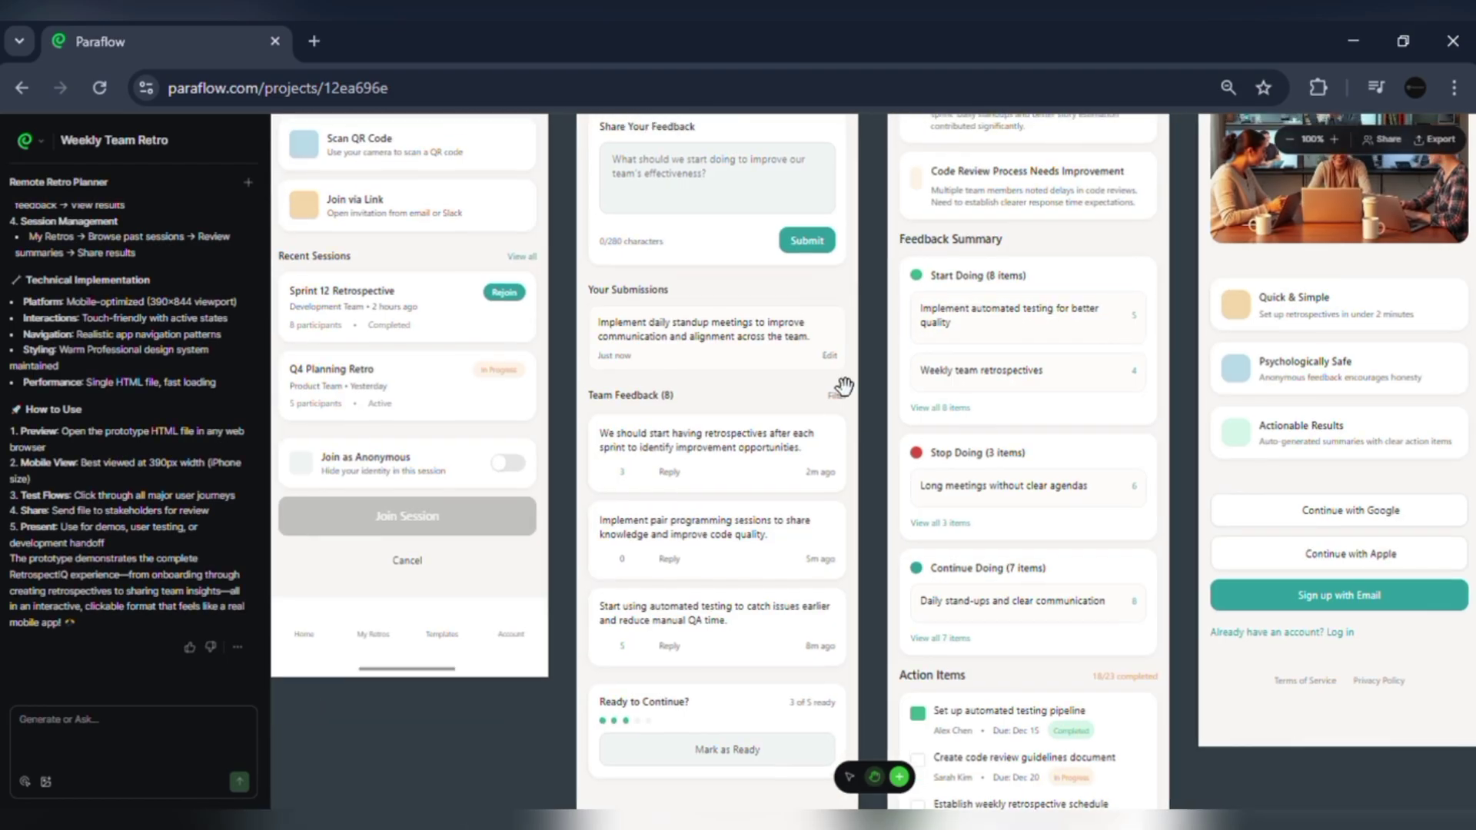
{"action": "scroll", "coordinate": [984, 434], "scroll_direction": "left", "scroll_amount": 5}
{"action": "scroll", "coordinate": [799, 222], "scroll_direction": "left", "scroll_amount": 3}
{"action": "scroll", "coordinate": [798, 222], "scroll_direction": "up", "scroll_amount": 5}
{"action": "scroll", "coordinate": [822, 346], "scroll_direction": "left", "scroll_amount": 4}
{"action": "scroll", "coordinate": [823, 346], "scroll_direction": "down", "scroll_amount": 2}
{"action": "scroll", "coordinate": [853, 476], "scroll_direction": "left", "scroll_amount": 4}
{"action": "scroll", "coordinate": [880, 609], "scroll_direction": "up", "scroll_amount": 1}
{"action": "scroll", "coordinate": [880, 608], "scroll_direction": "down", "scroll_amount": 5}
{"action": "scroll", "coordinate": [880, 608], "scroll_direction": "left", "scroll_amount": 2}
{"action": "scroll", "coordinate": [661, 677], "scroll_direction": "up", "scroll_amount": 3}
{"action": "scroll", "coordinate": [661, 677], "scroll_direction": "left", "scroll_amount": 3}
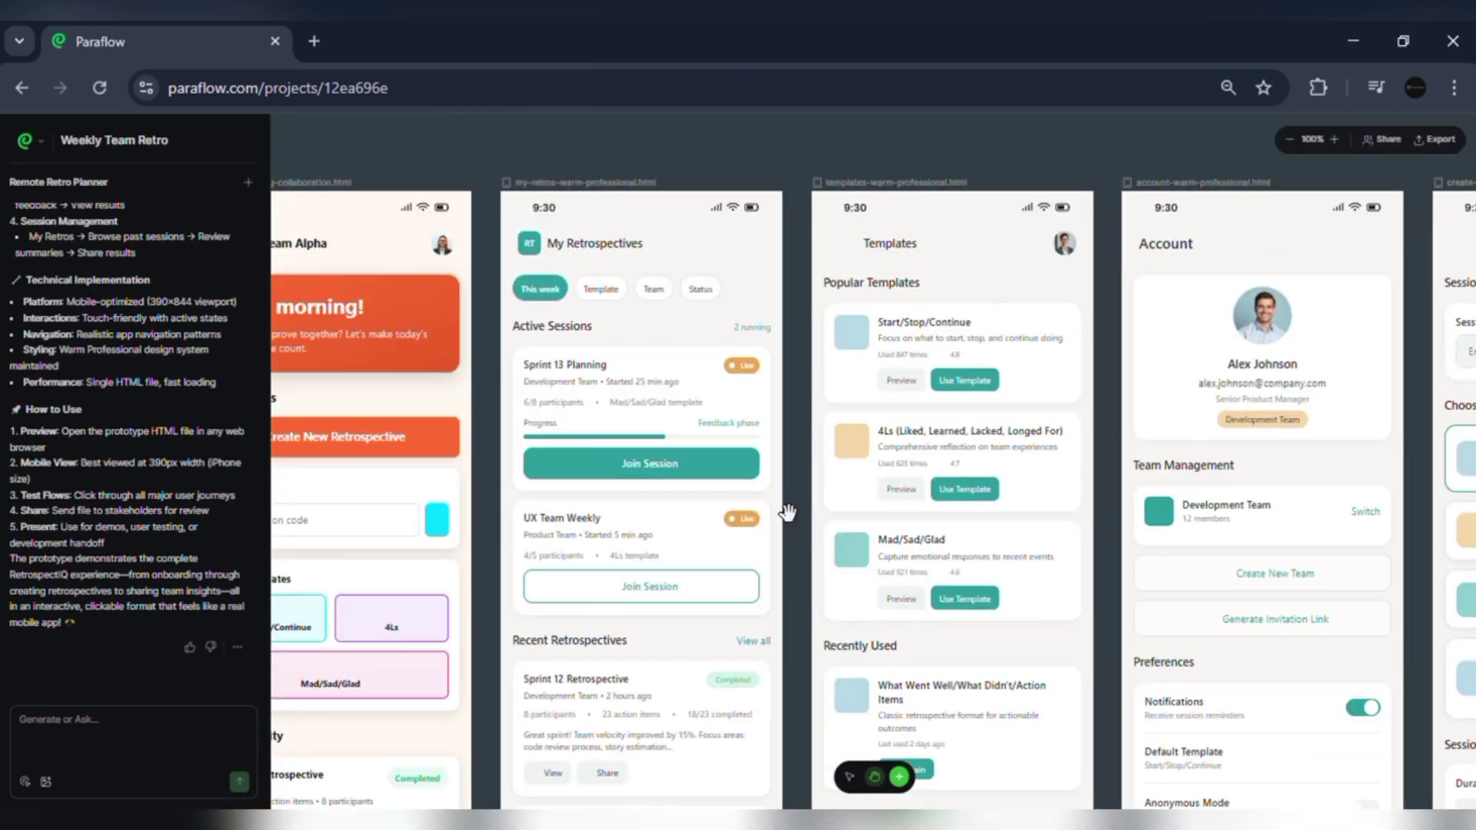
{"action": "scroll", "coordinate": [1049, 442], "scroll_direction": "left", "scroll_amount": 4}
{"action": "scroll", "coordinate": [1255, 603], "scroll_direction": "down", "scroll_amount": 10}
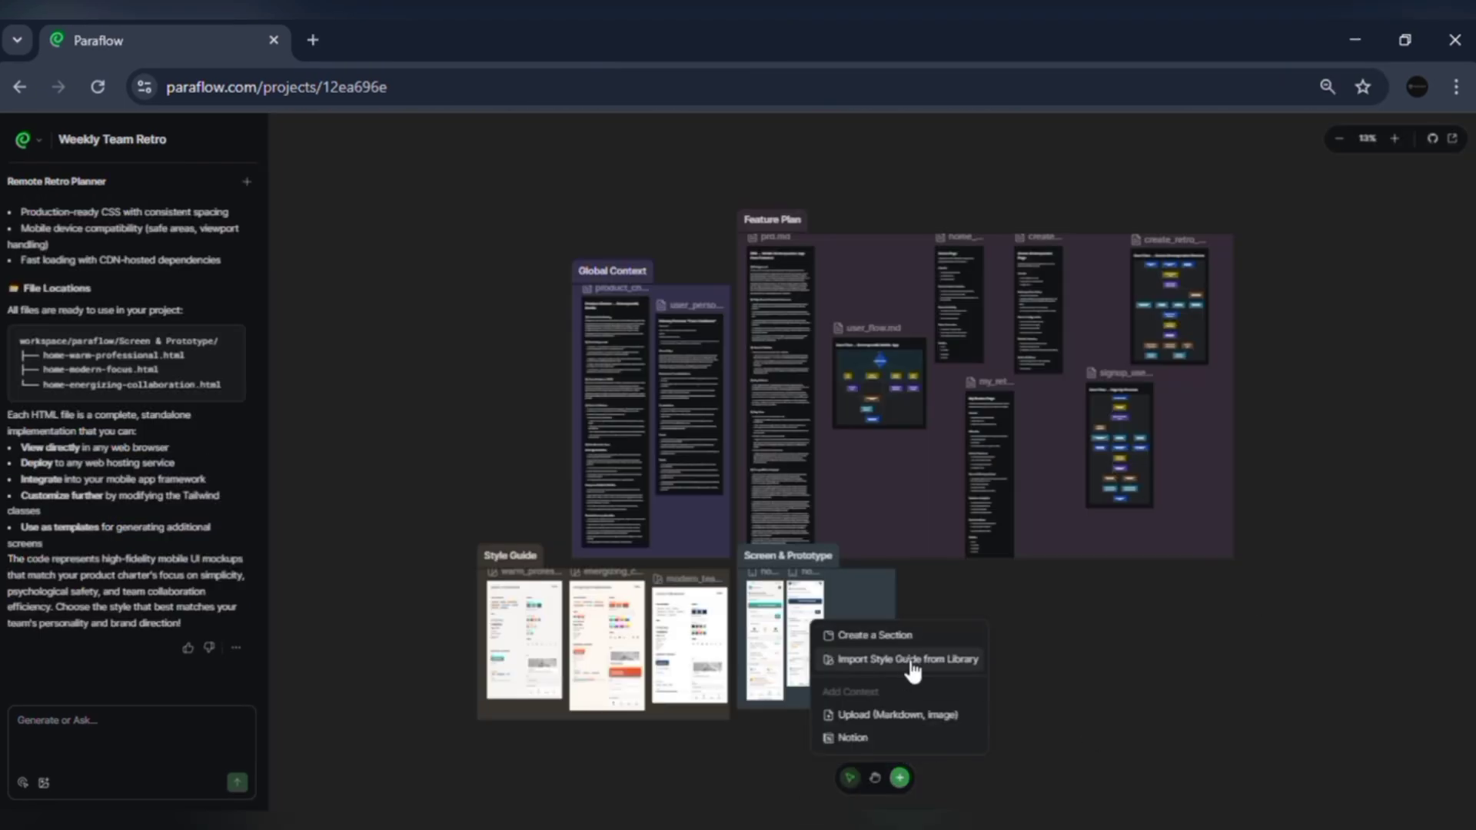
Import the Glassmorphism - Brown style guide from the library onto the board and select it
{"action": "left_click", "coordinate": [907, 660]}
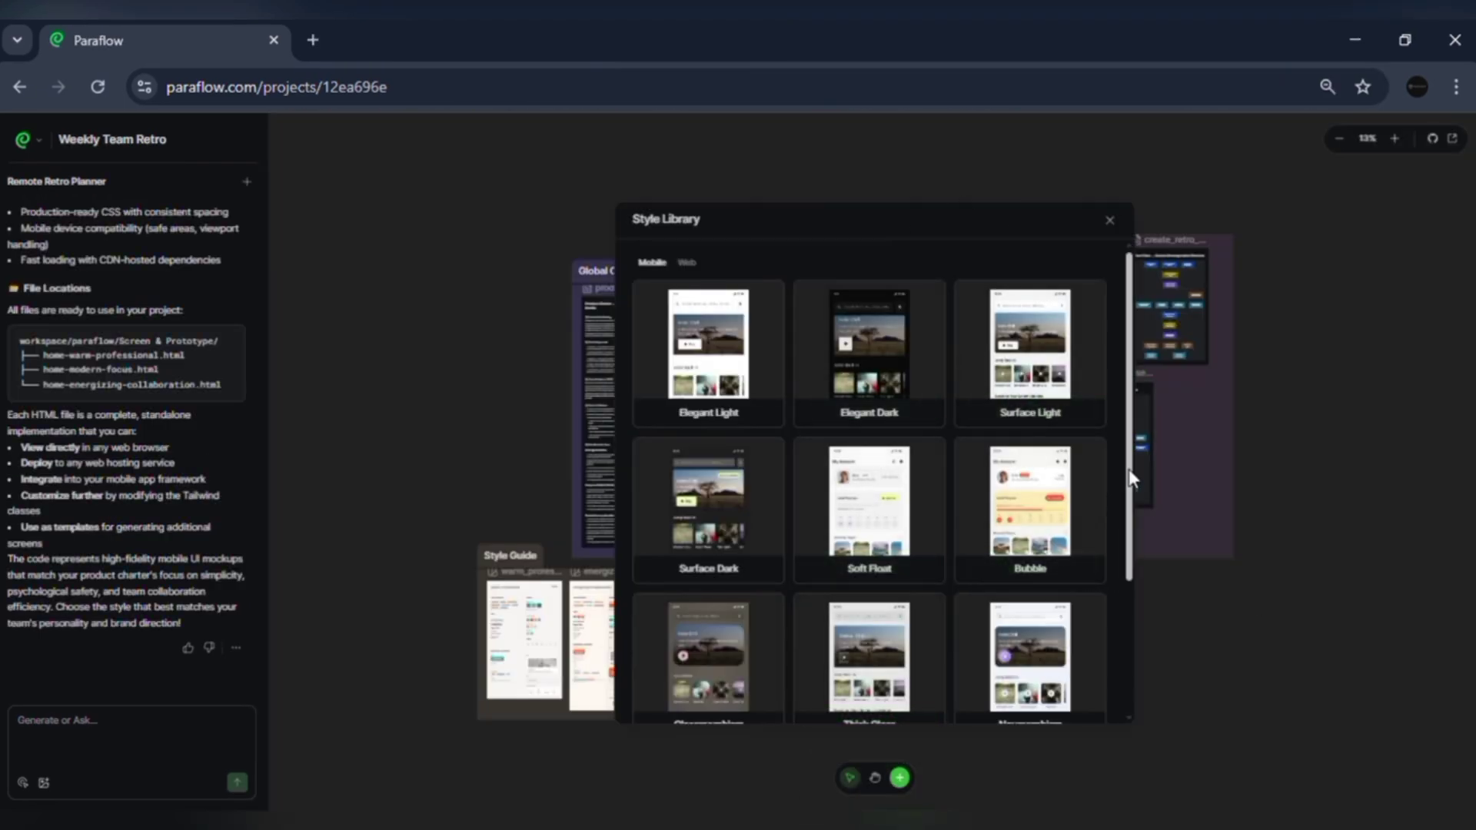
{"action": "scroll", "coordinate": [1130, 479], "scroll_direction": "down", "scroll_amount": 2}
{"action": "scroll", "coordinate": [1130, 538], "scroll_direction": "down", "scroll_amount": 2}
{"action": "scroll", "coordinate": [1134, 587], "scroll_direction": "up", "scroll_amount": 5}
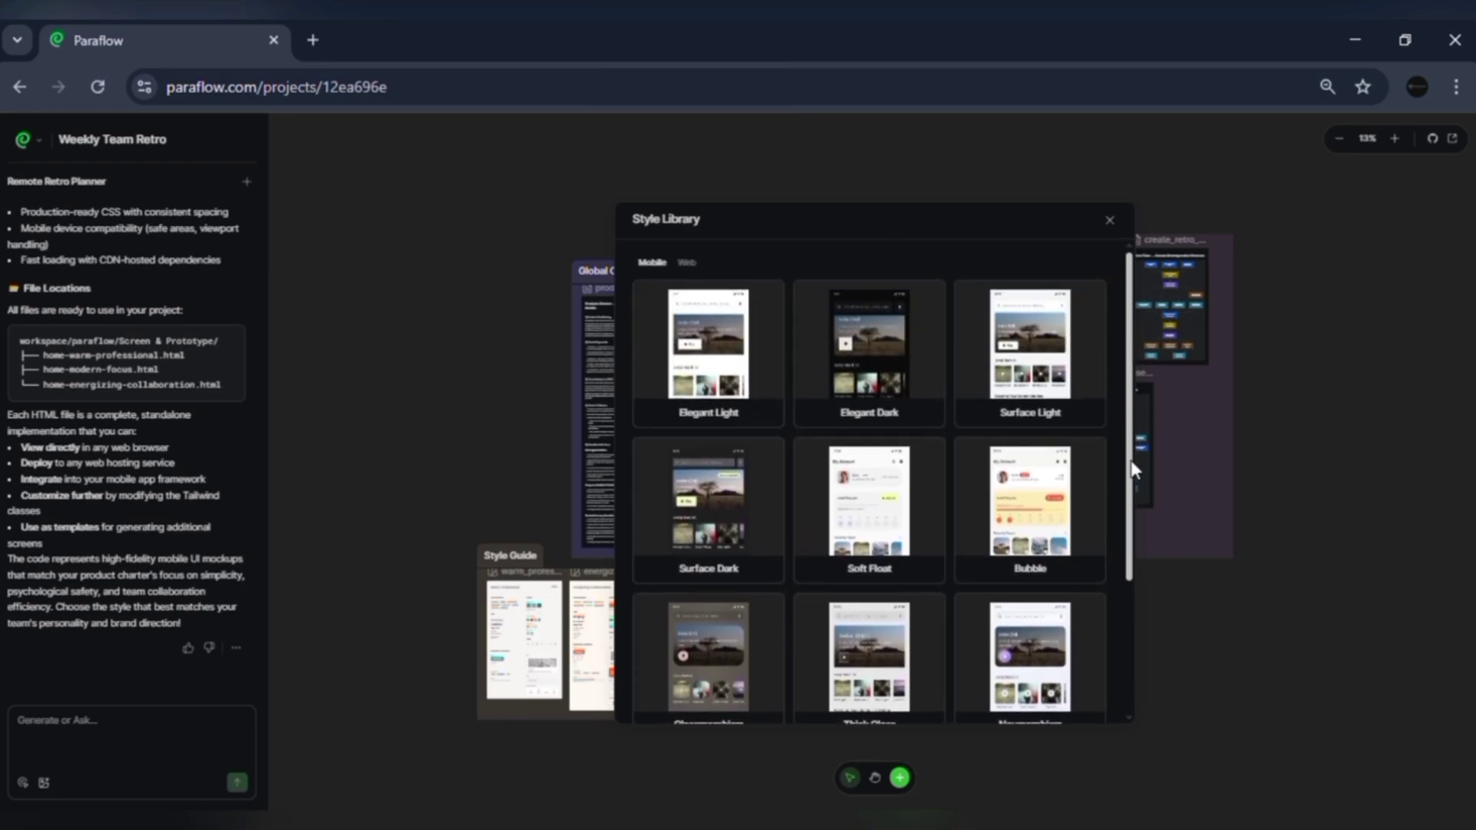
{"action": "left_click", "coordinate": [1018, 528]}
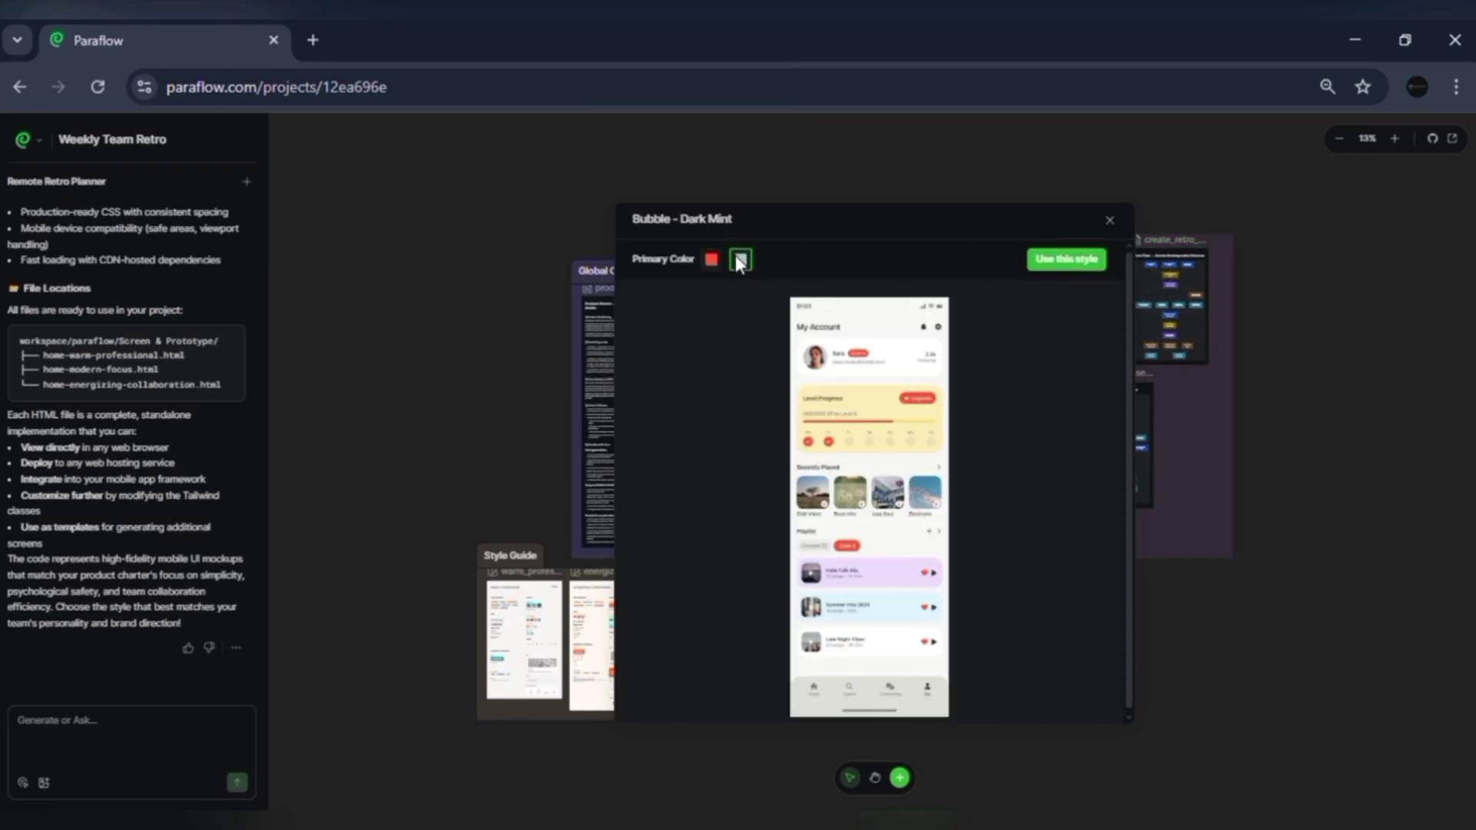
{"action": "left_click", "coordinate": [1109, 220]}
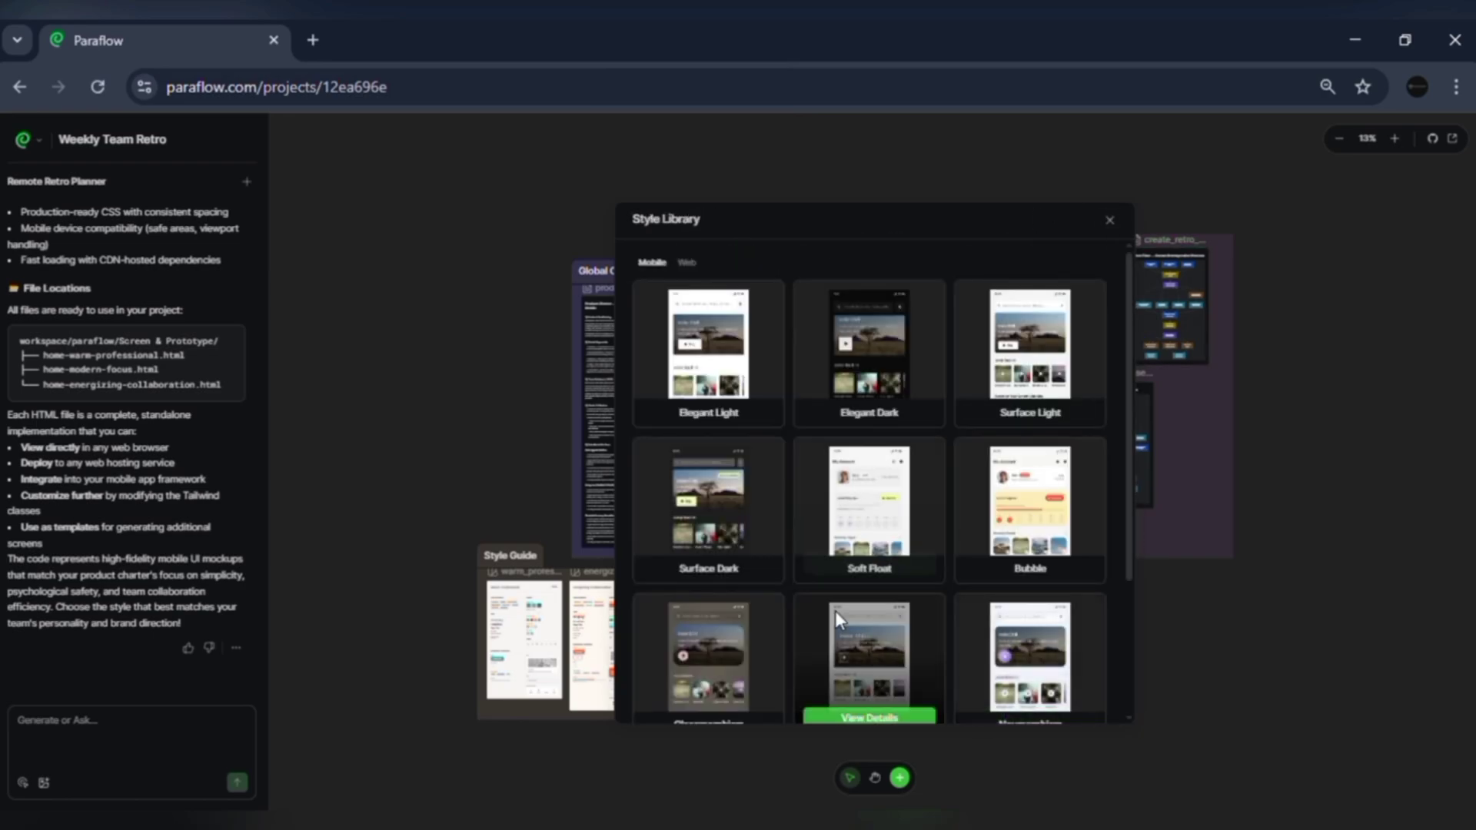
{"action": "left_click", "coordinate": [842, 713]}
{"action": "left_click", "coordinate": [1072, 260]}
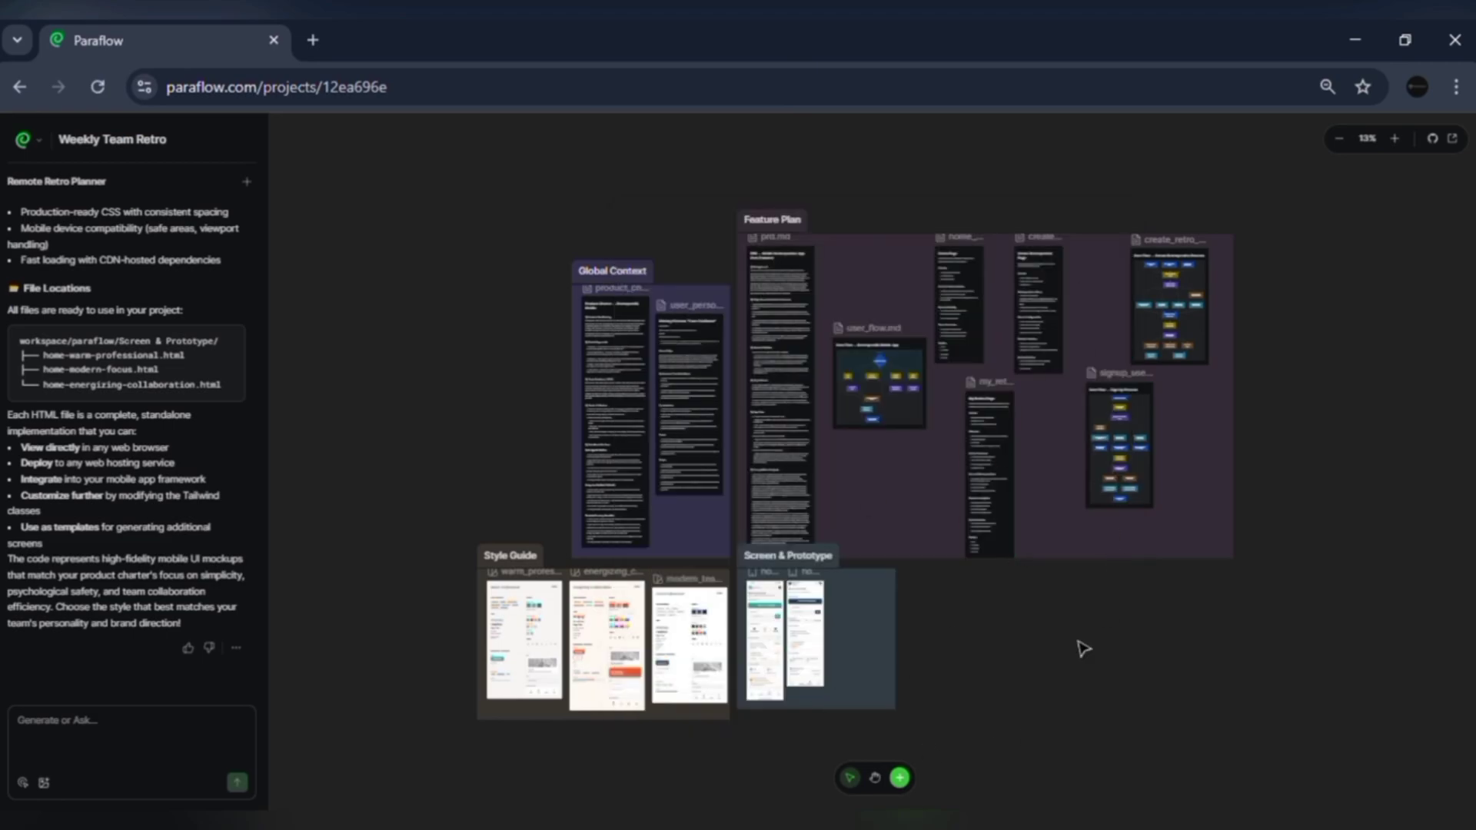
{"action": "left_click", "coordinate": [905, 776]}
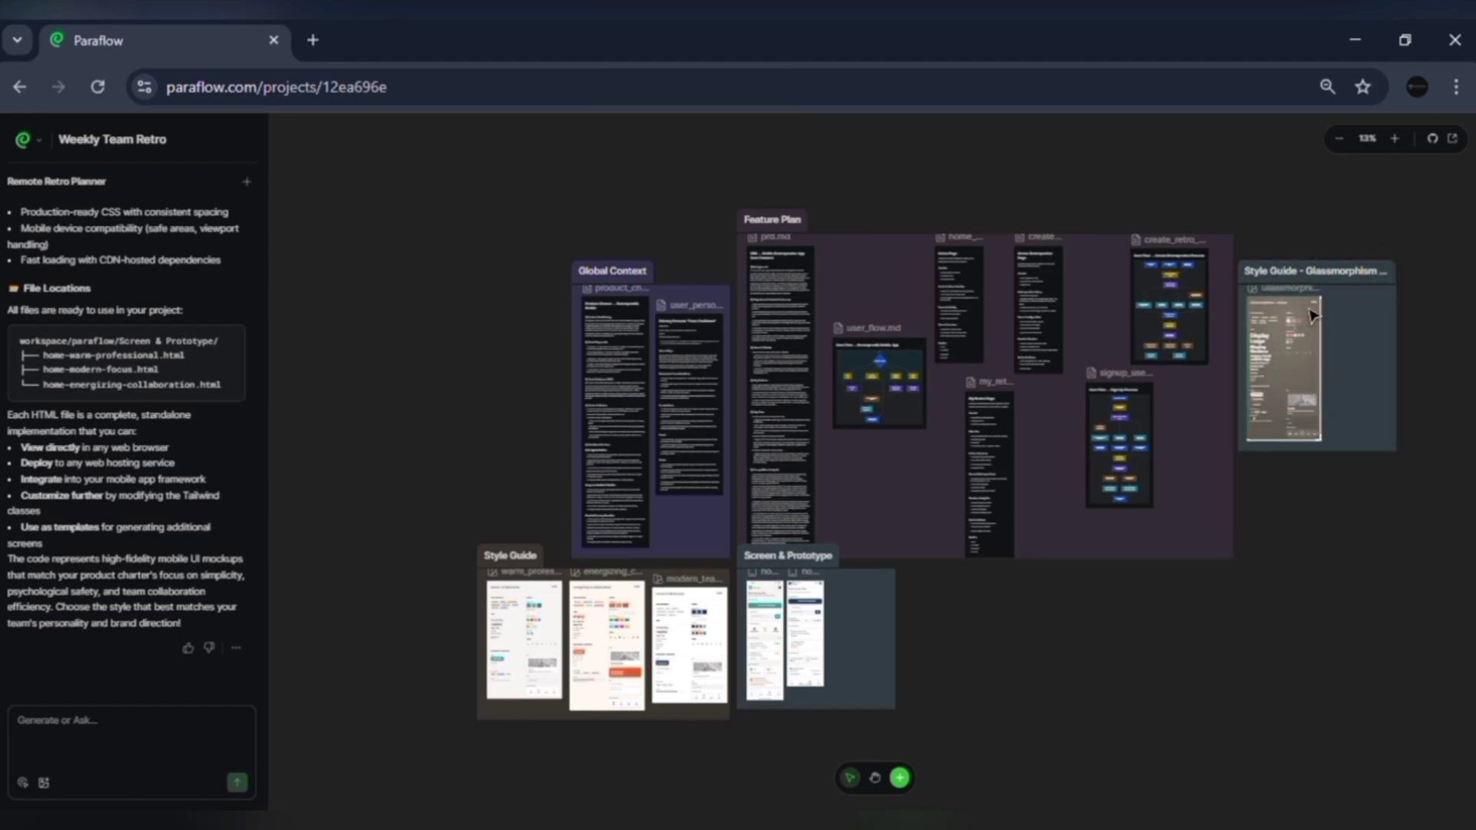
{"action": "left_click", "coordinate": [1305, 351]}
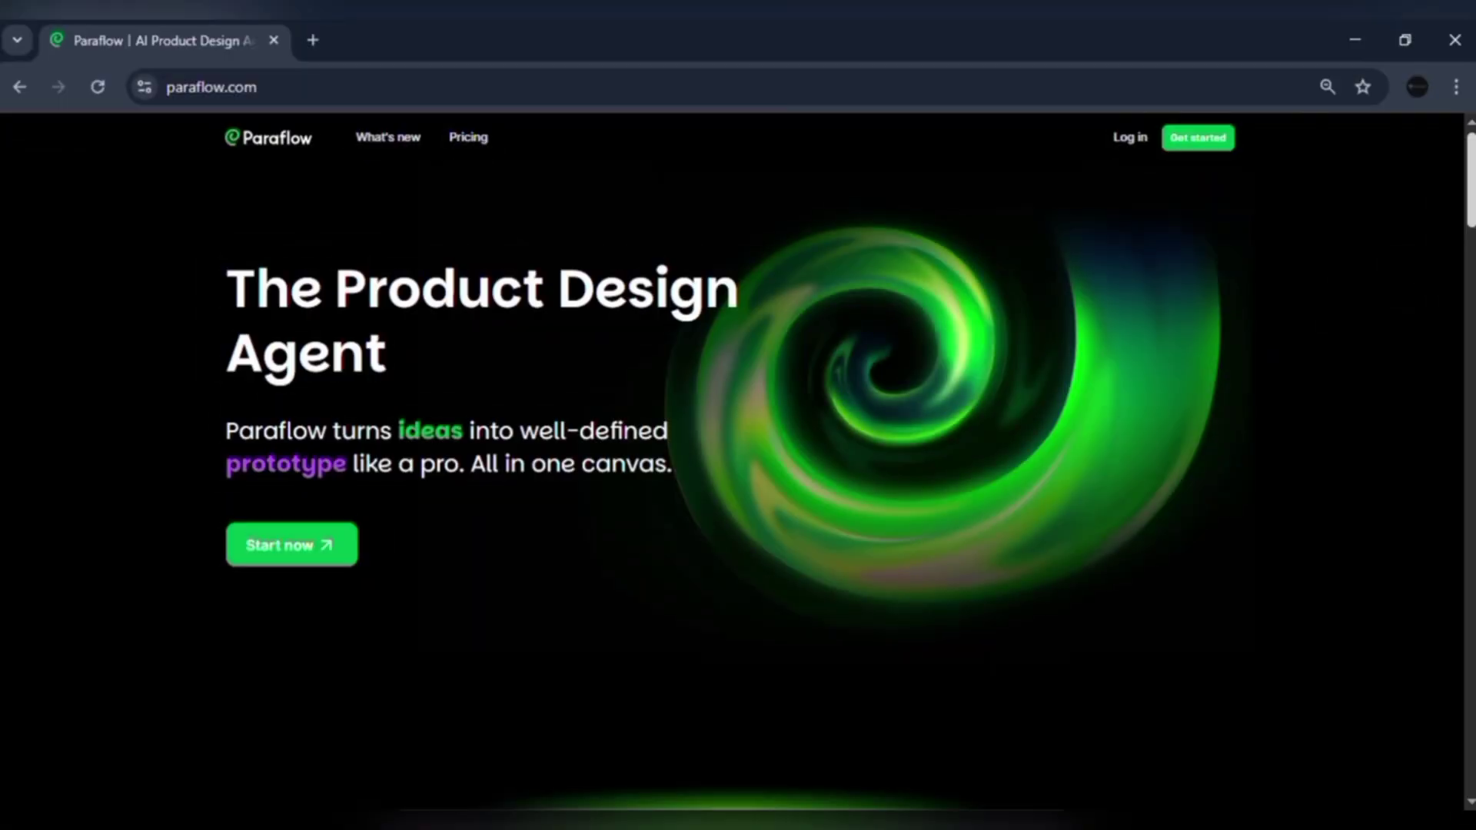
Scroll the Paraflow home page past the hero to the Define, Design, Develop section
{"action": "scroll", "coordinate": [738, 461], "scroll_direction": "down", "scroll_amount": 2}
{"action": "scroll", "coordinate": [738, 461], "scroll_direction": "down", "scroll_amount": 2}
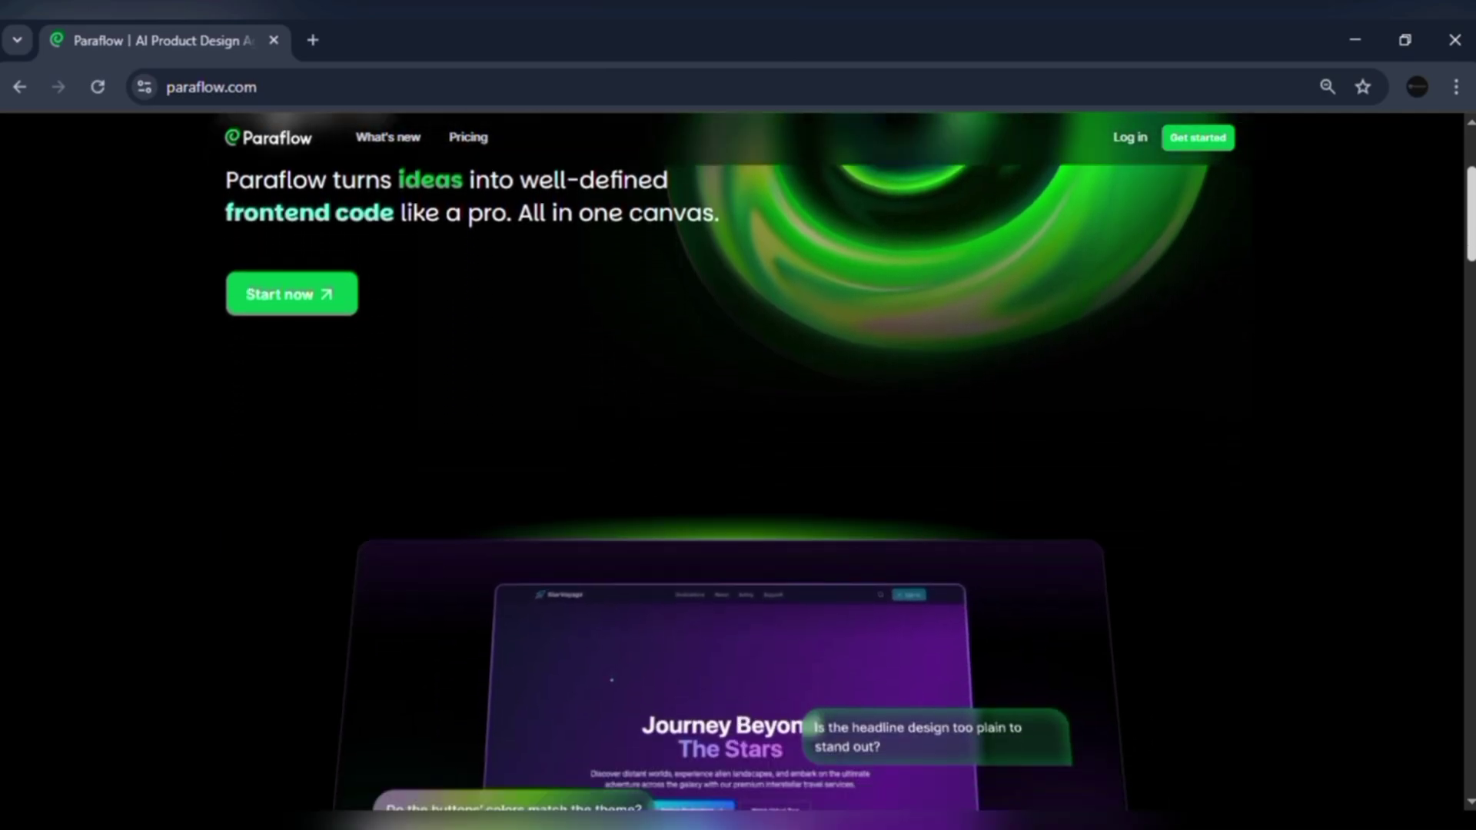
{"action": "scroll", "coordinate": [738, 461], "scroll_direction": "down", "scroll_amount": 2}
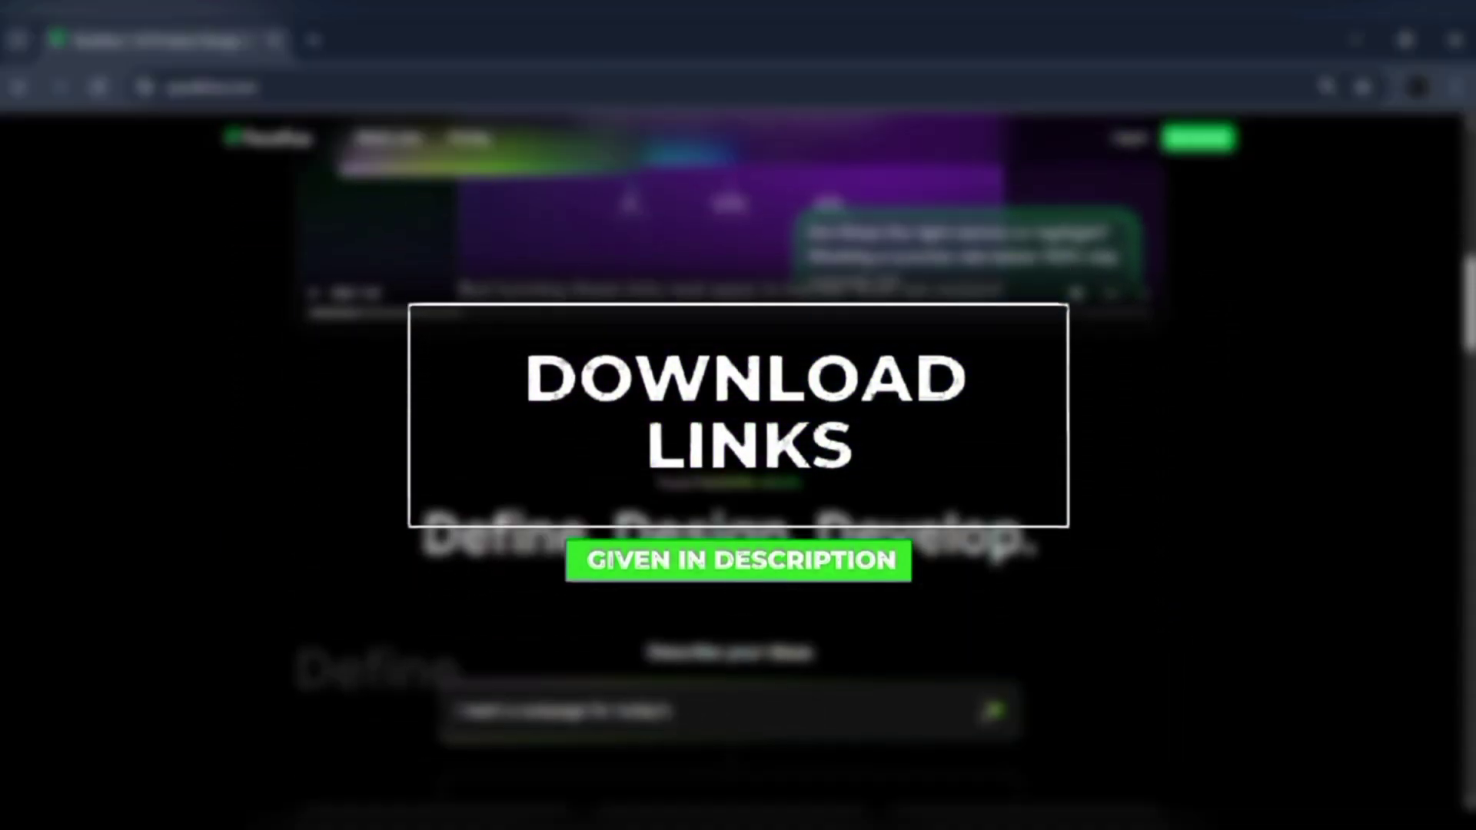